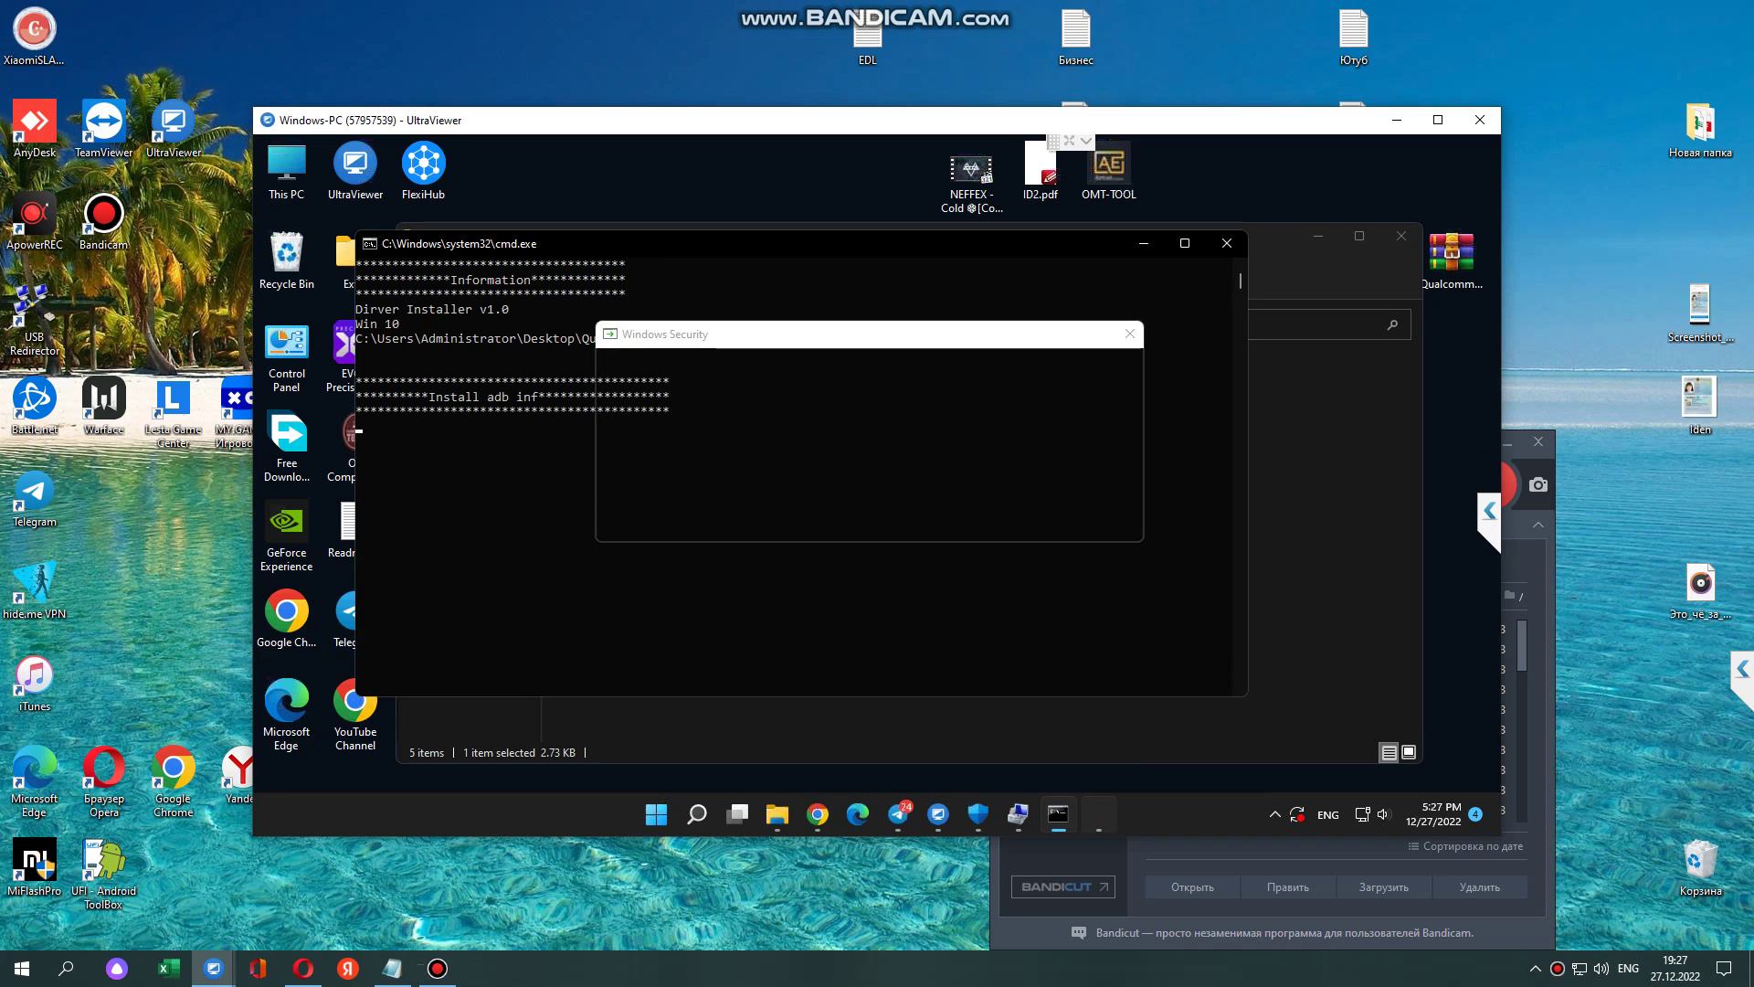
Allow the BBK Electronic Corp. device software to install, then finish and close the Qualcomm driver installer.
{"action": "left_click", "coordinate": [1006, 466]}
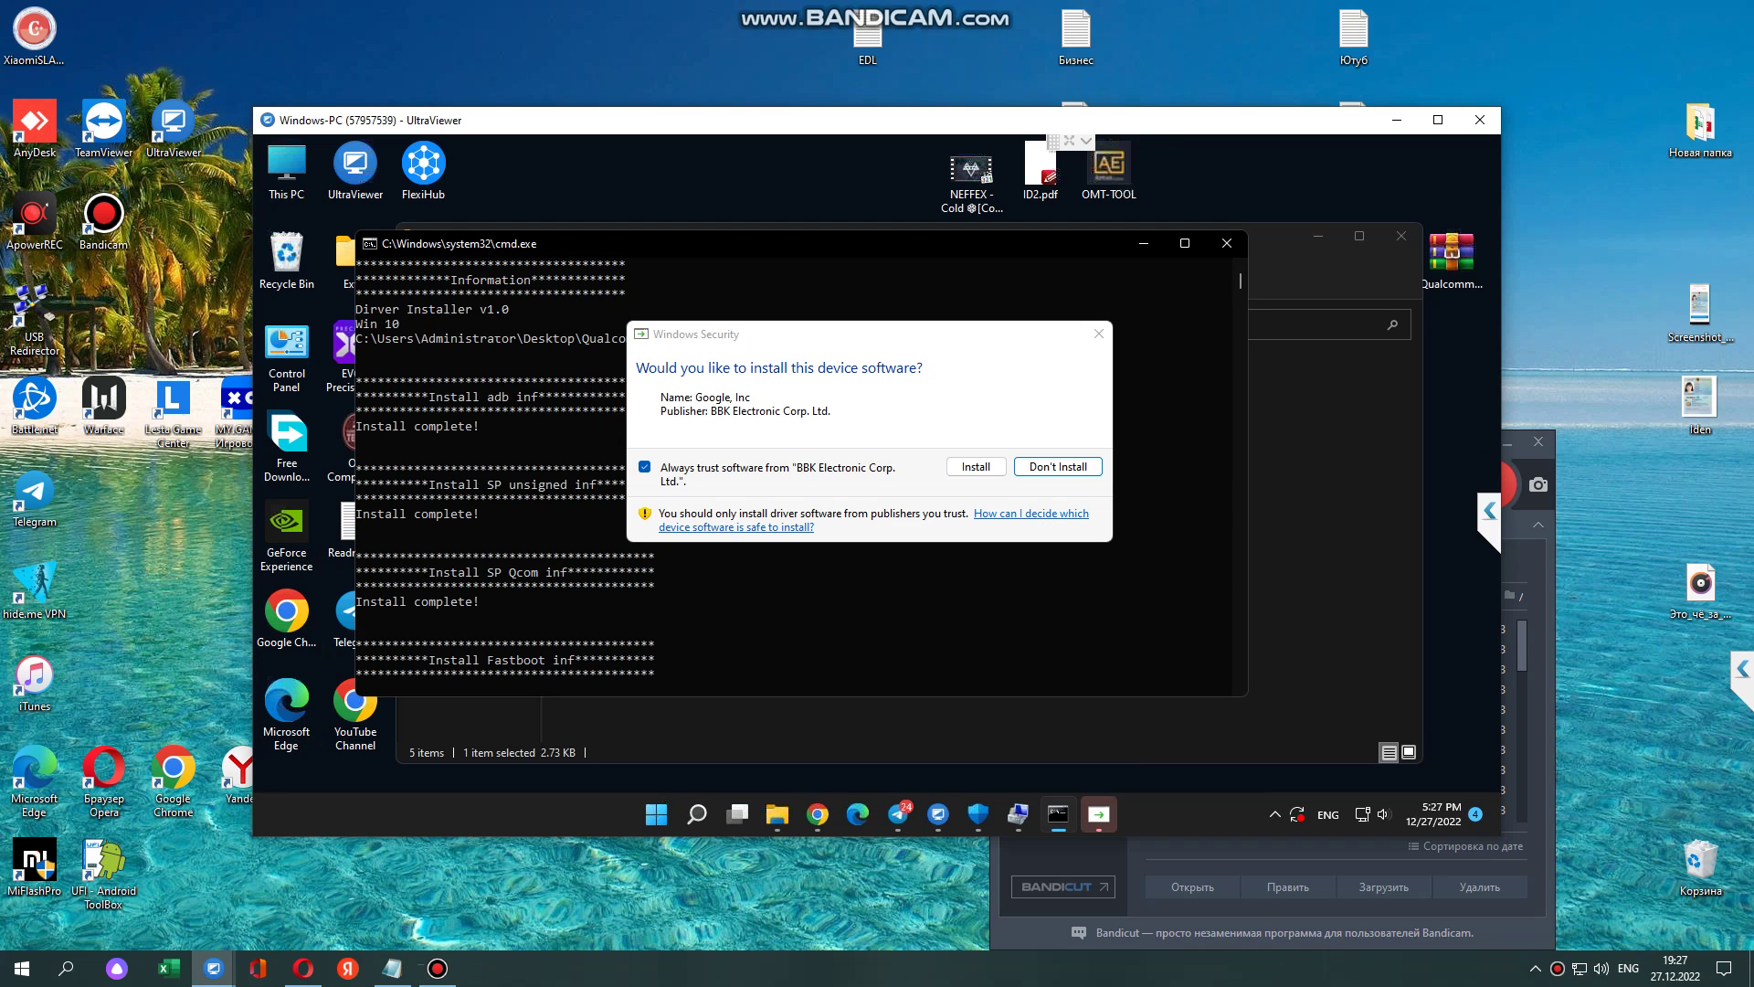
{"action": "key", "text": "Return"}
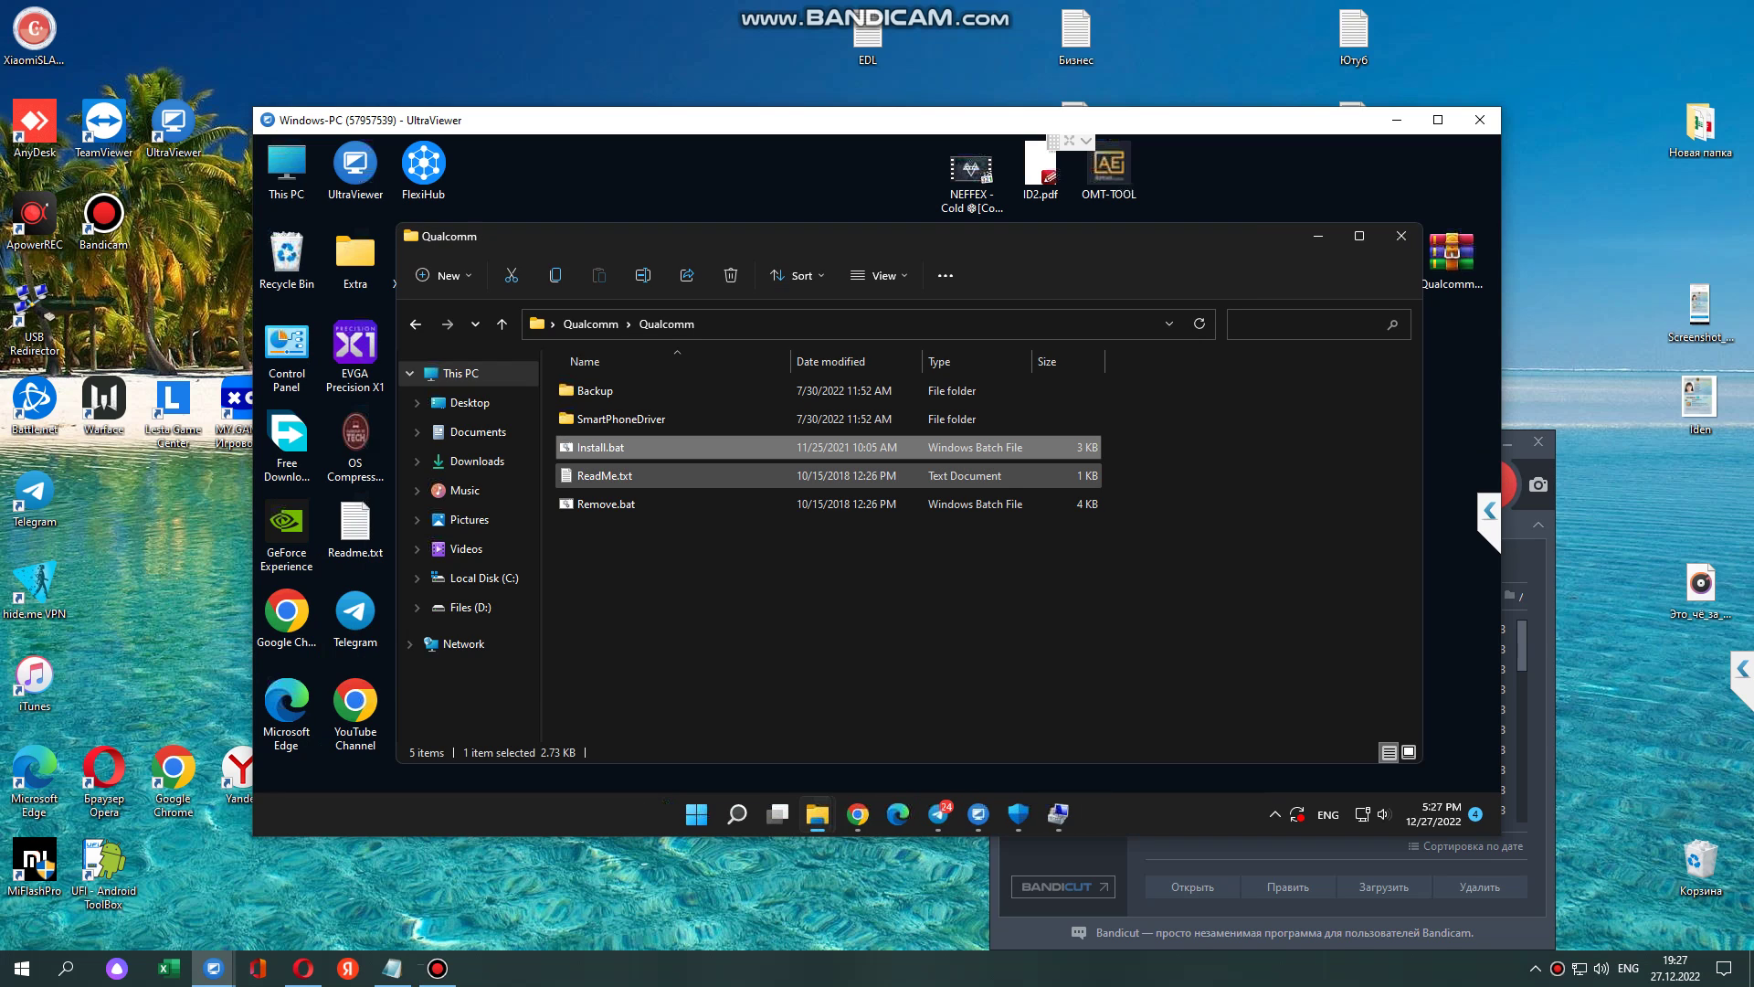
Check the Qualcomm HS-USB QDLoader 9008 port in Device Manager and put the Qualcomm folder window away.
{"action": "left_click", "coordinate": [1058, 815]}
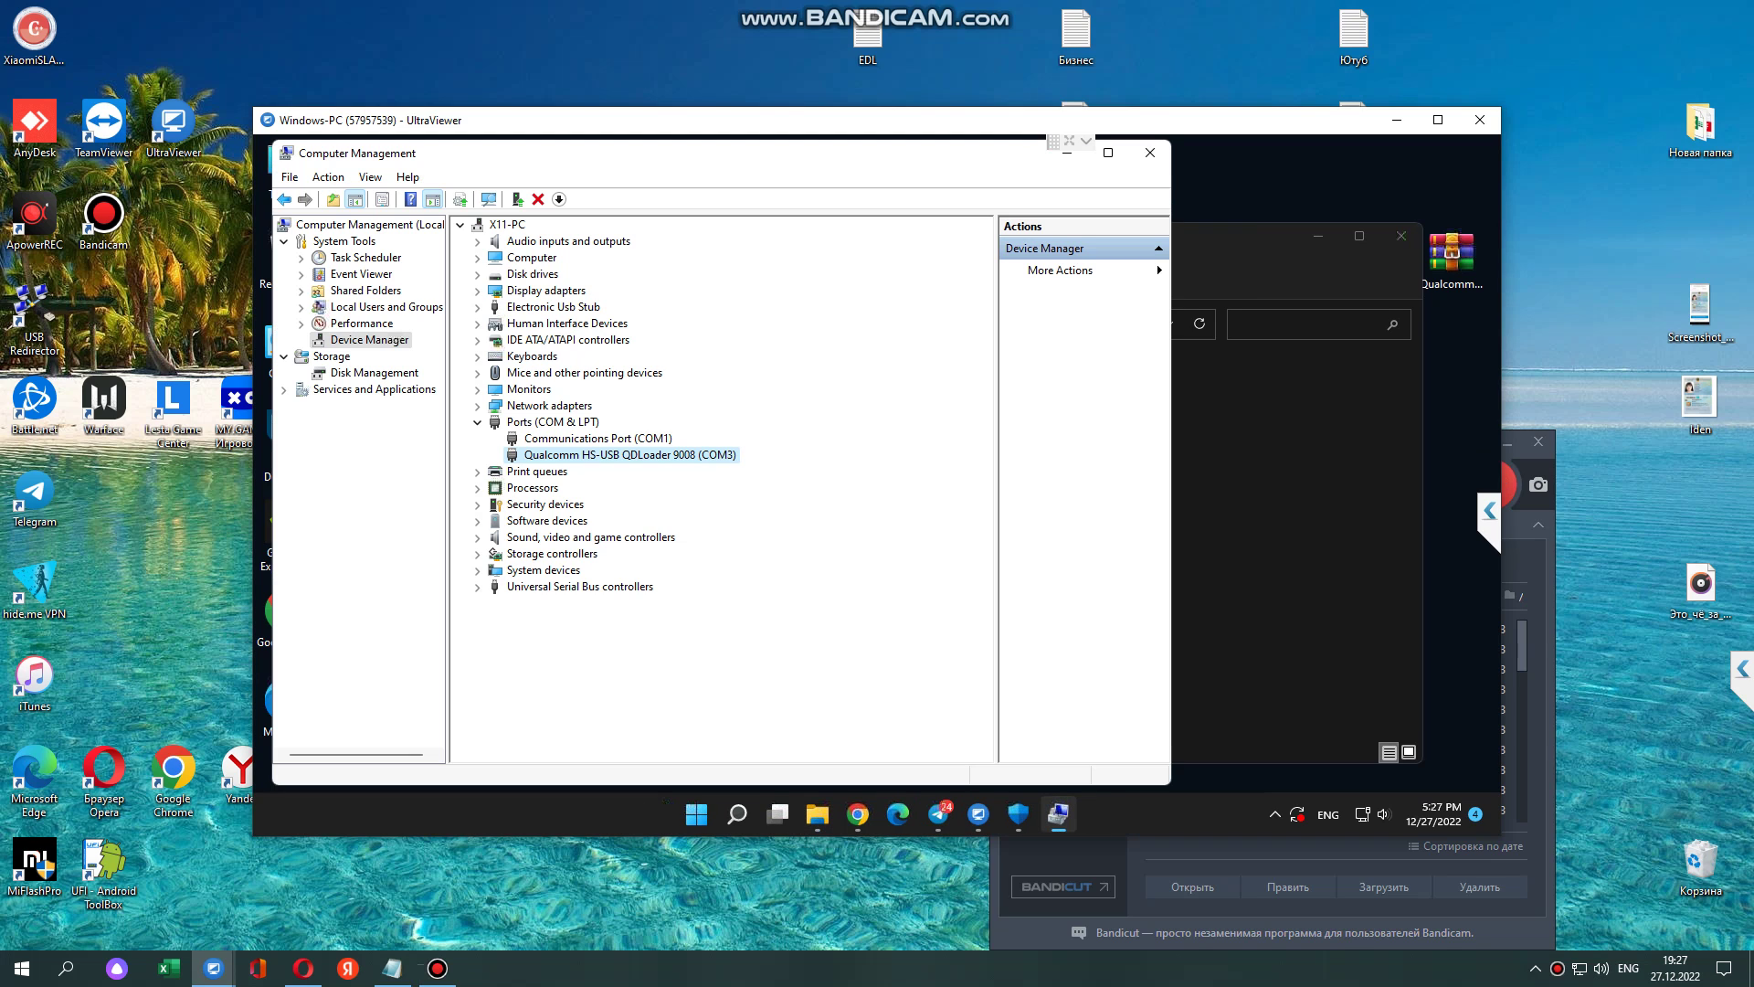
{"action": "left_click", "coordinate": [1298, 539]}
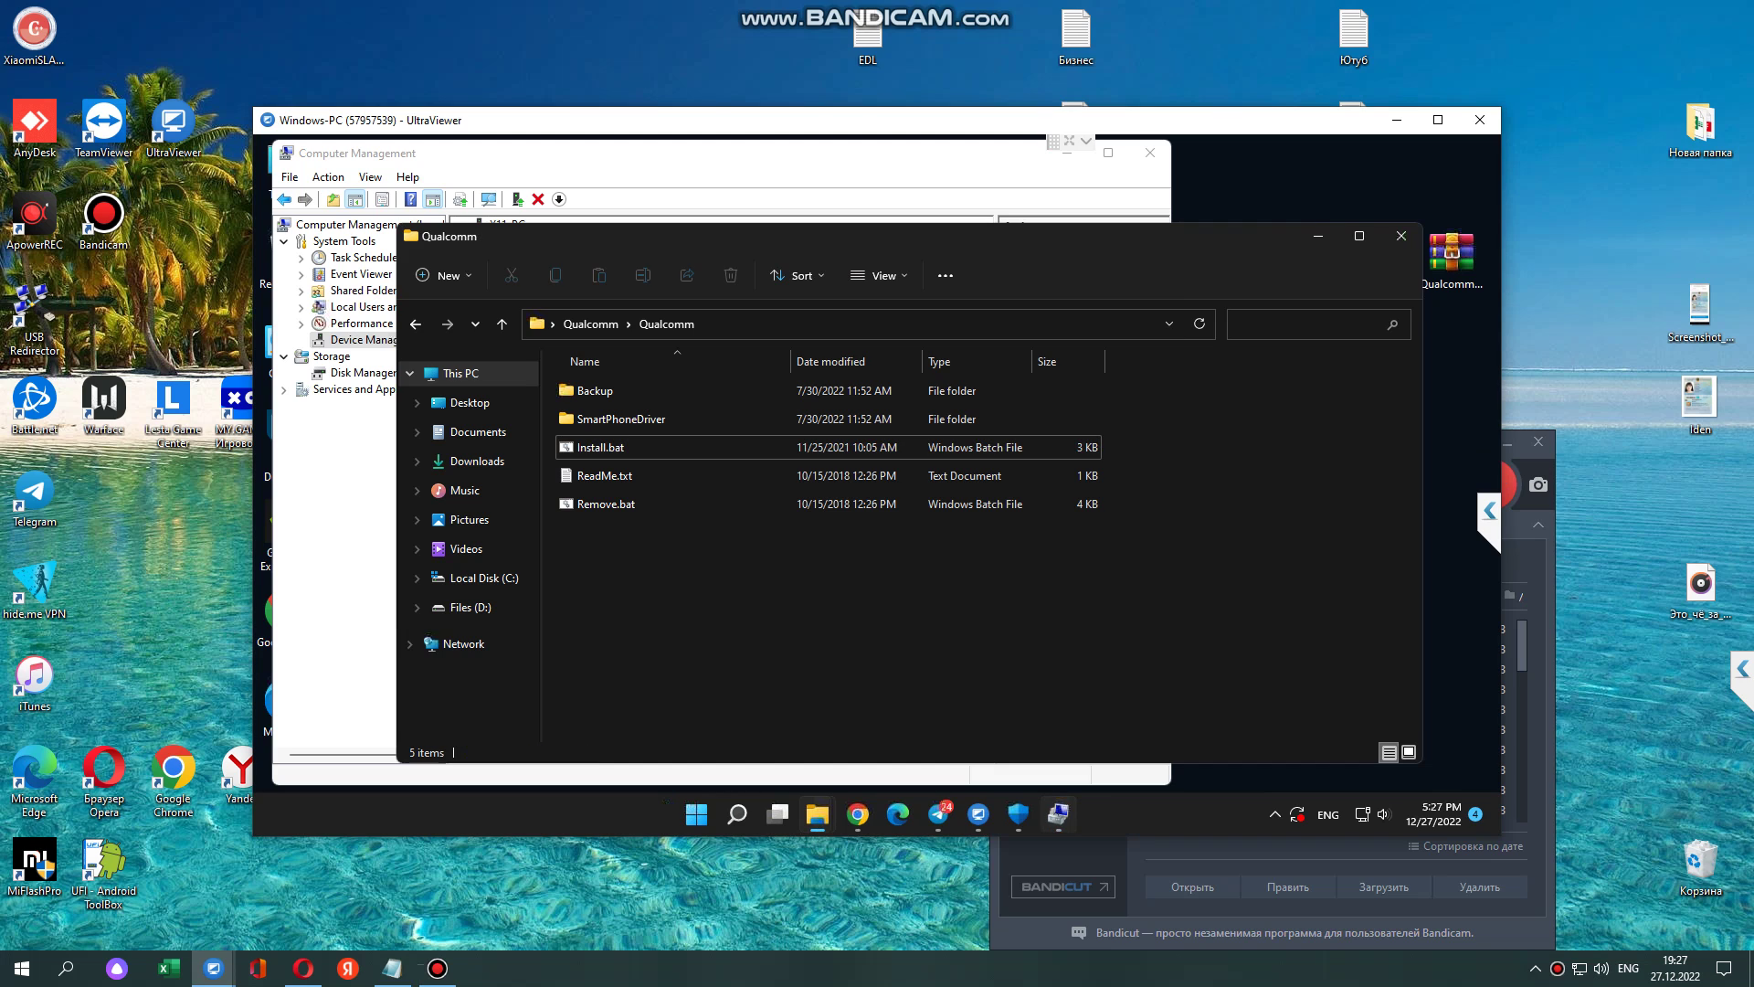
{"action": "left_click", "coordinate": [1318, 237]}
{"action": "left_click", "coordinate": [621, 455]}
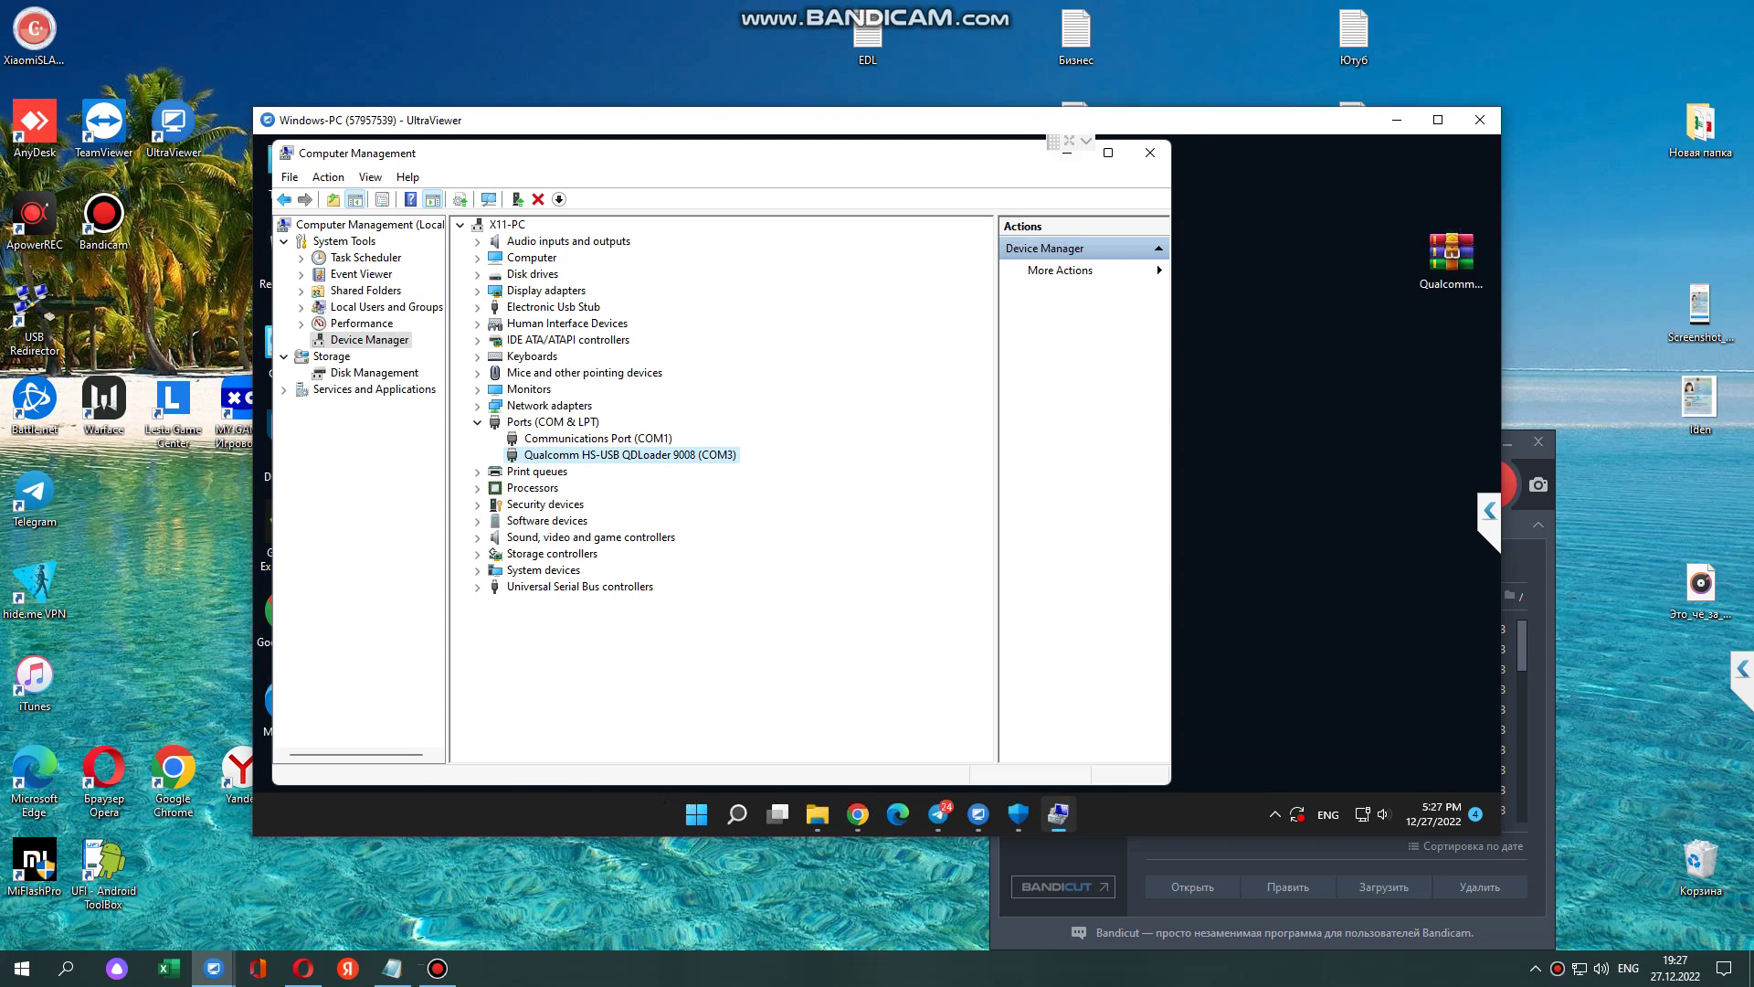
Minimize Computer Management and launch Xiaomi Flash 8.0 V3.exe from the Xiaomi Flash 8.0 V3 desktop folder.
{"action": "left_click", "coordinate": [1067, 157]}
{"action": "right_click", "coordinate": [490, 366]}
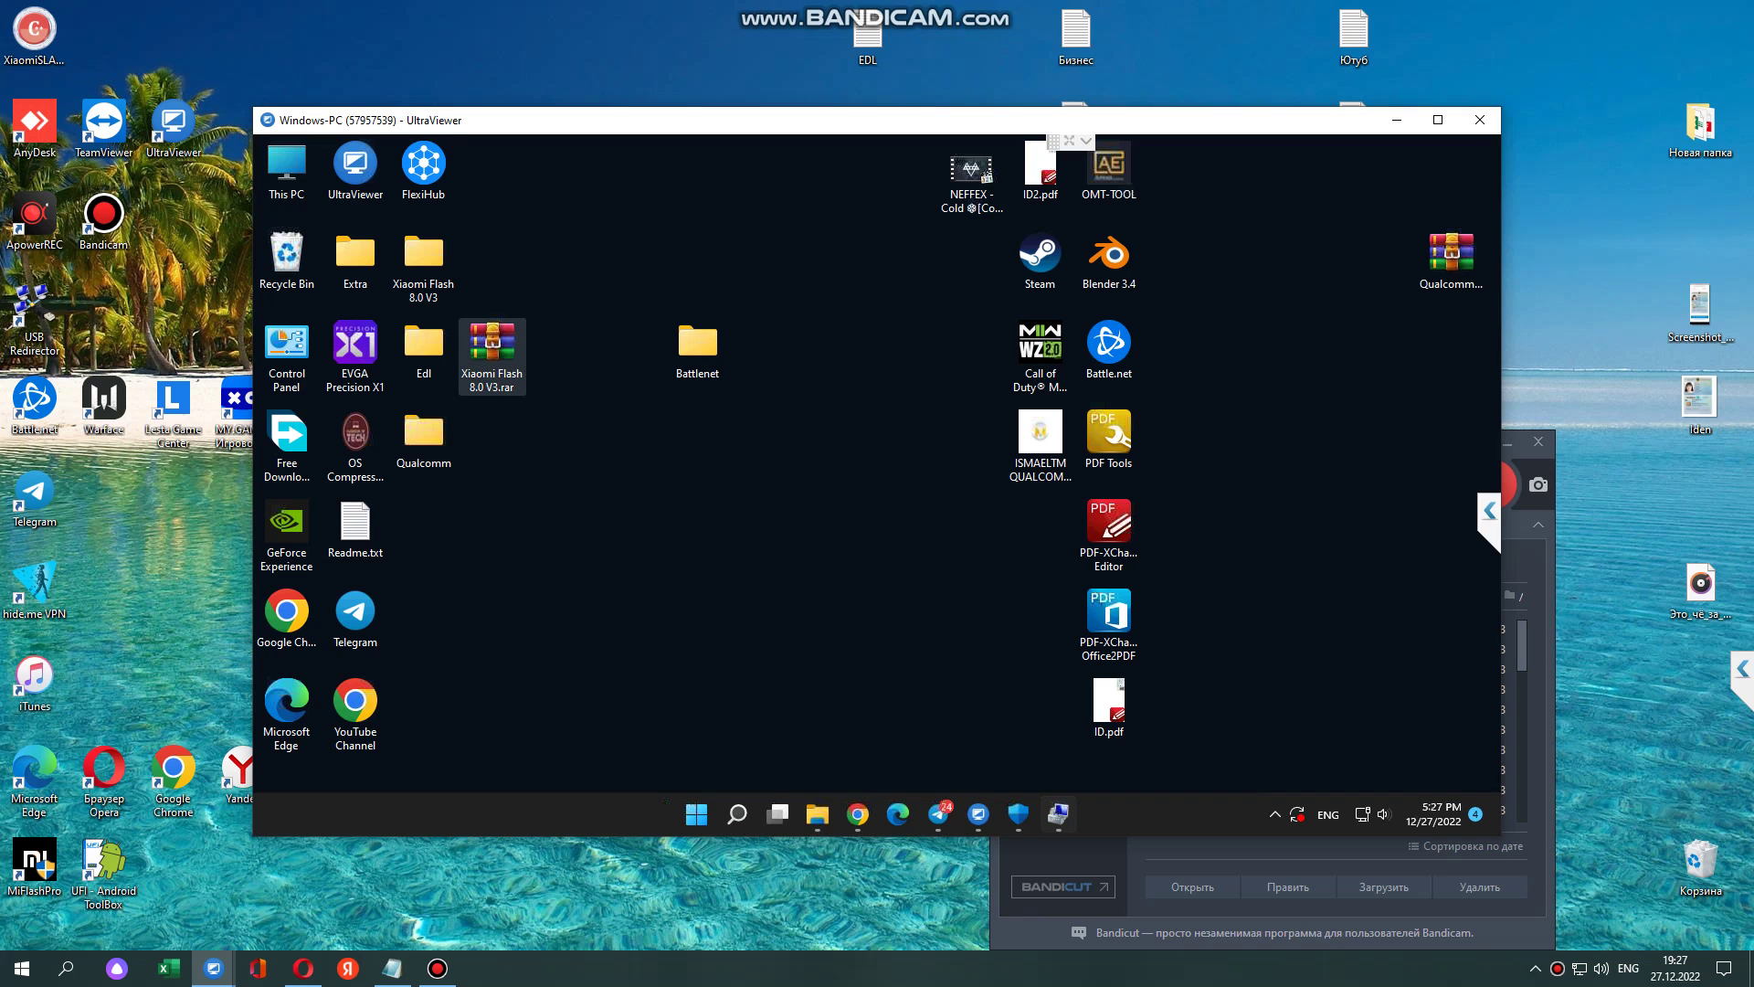
{"action": "double_click", "coordinate": [423, 260]}
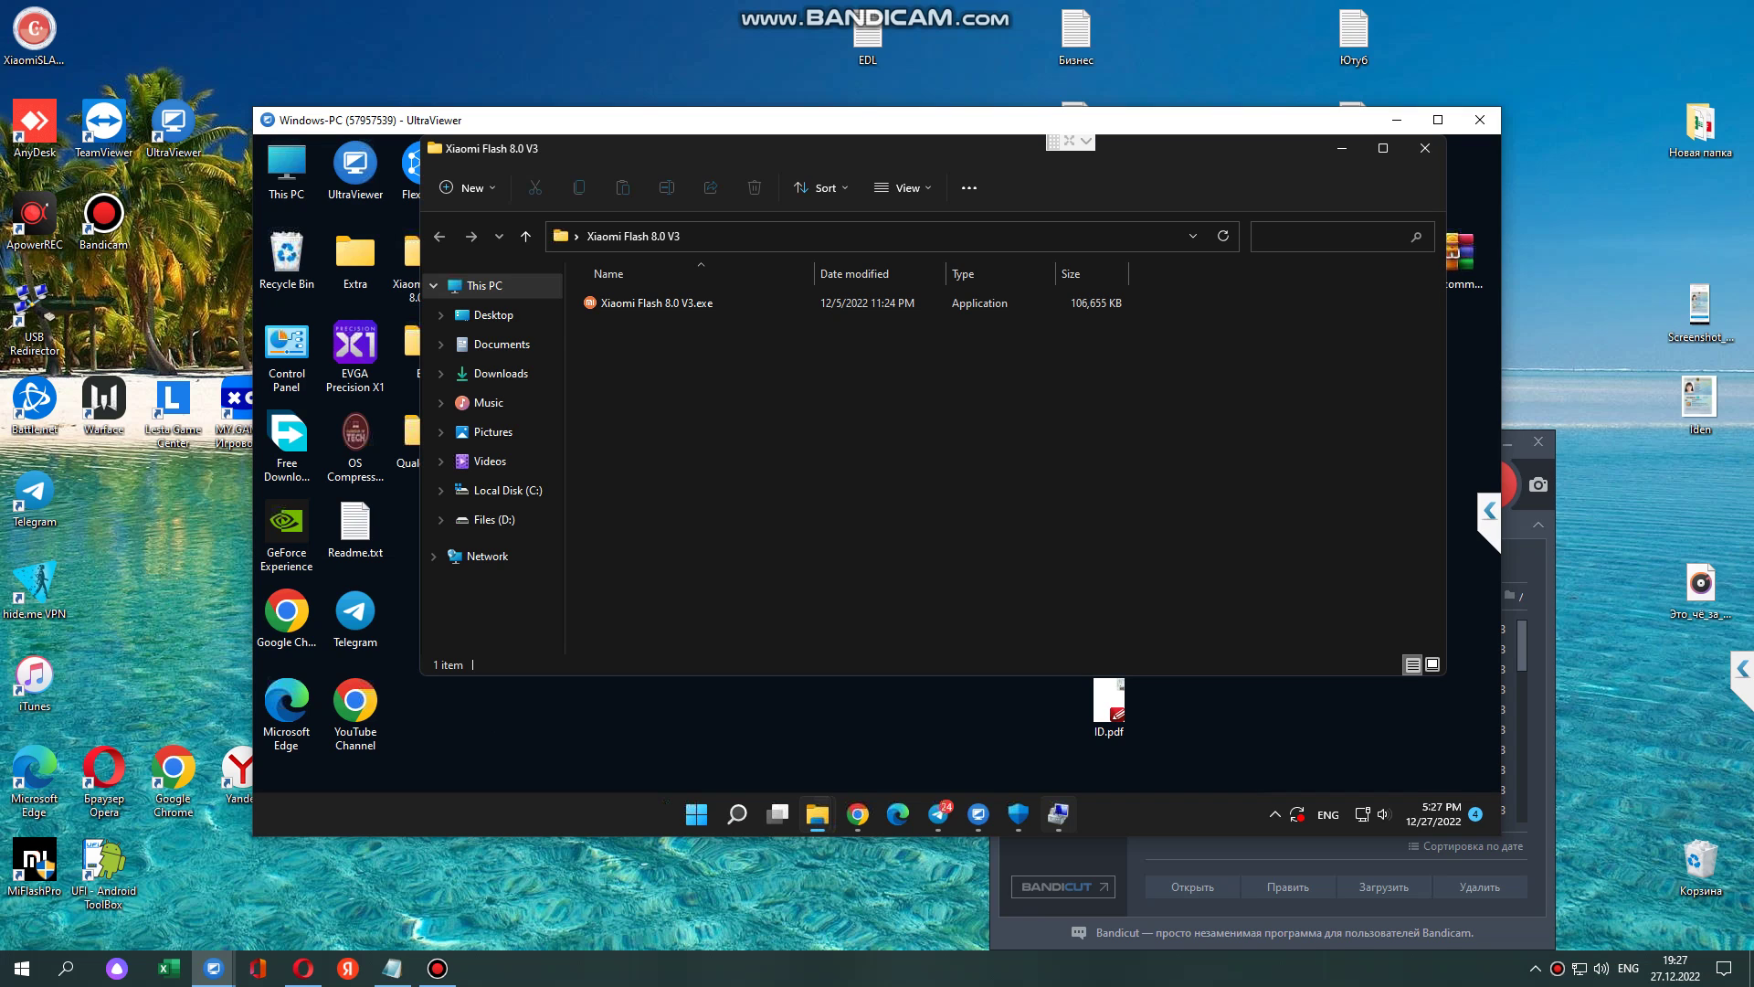
{"action": "double_click", "coordinate": [657, 303]}
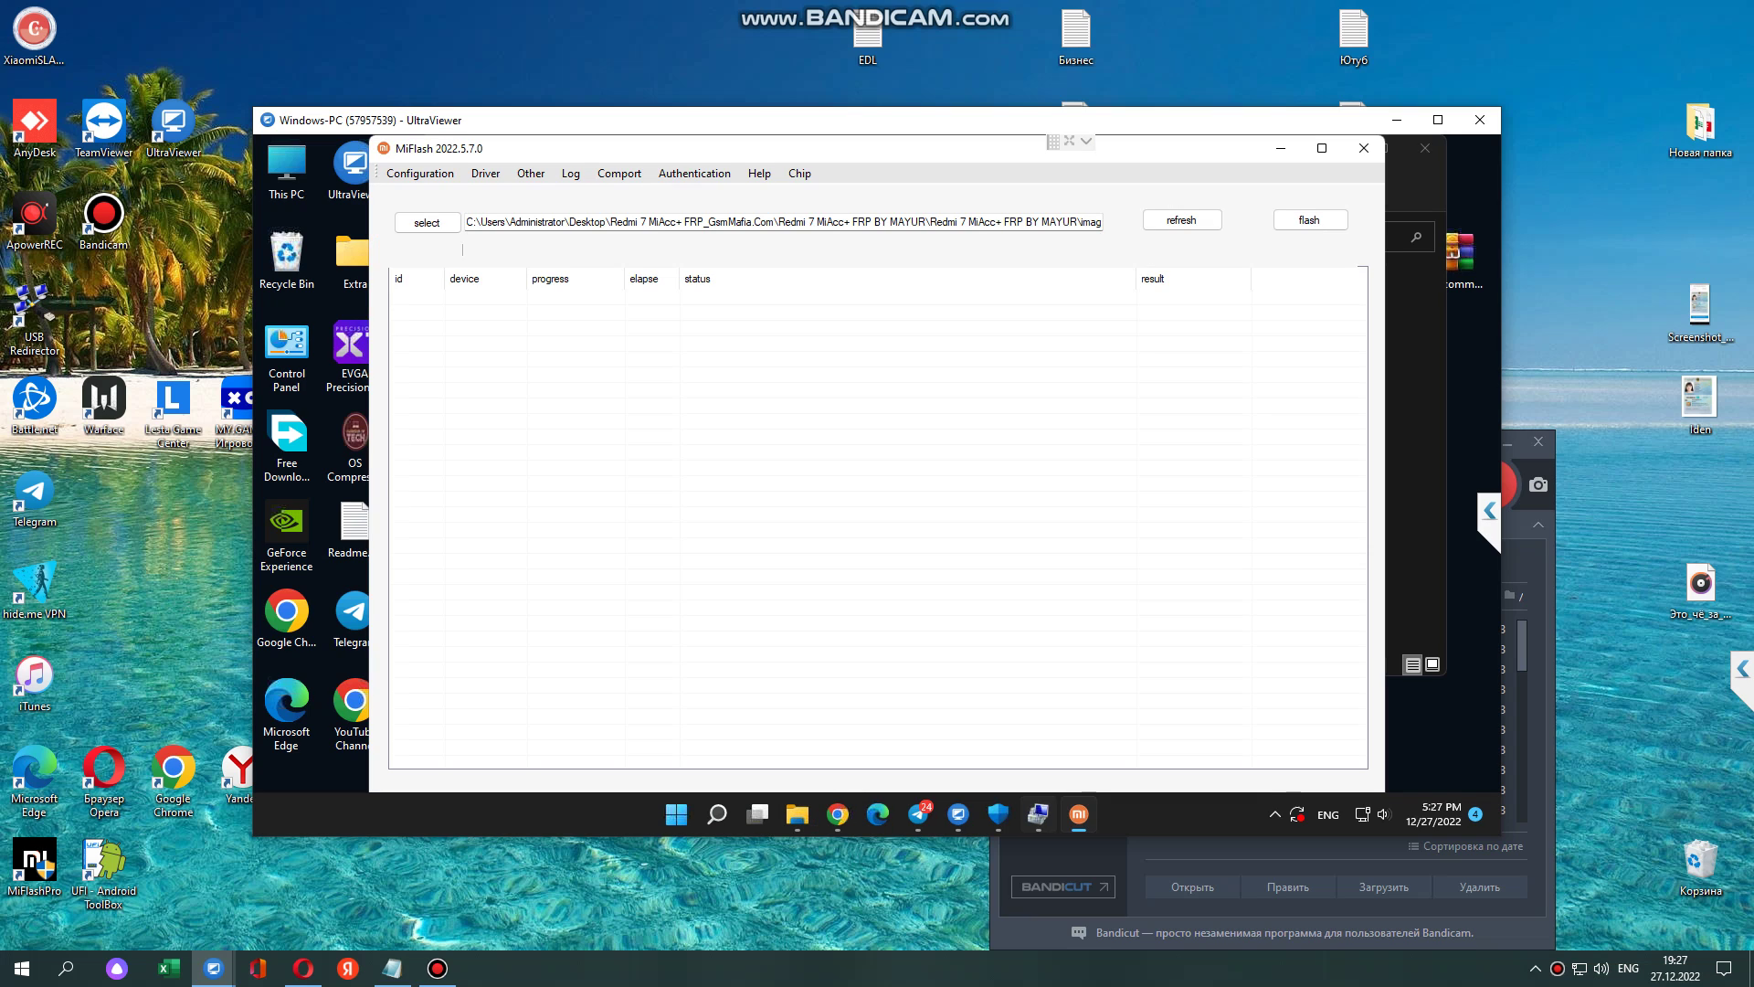
Set the flashing mode to clean all, temporarily enlarging the MiFlash window to reach the option.
{"action": "left_click", "coordinate": [1322, 148]}
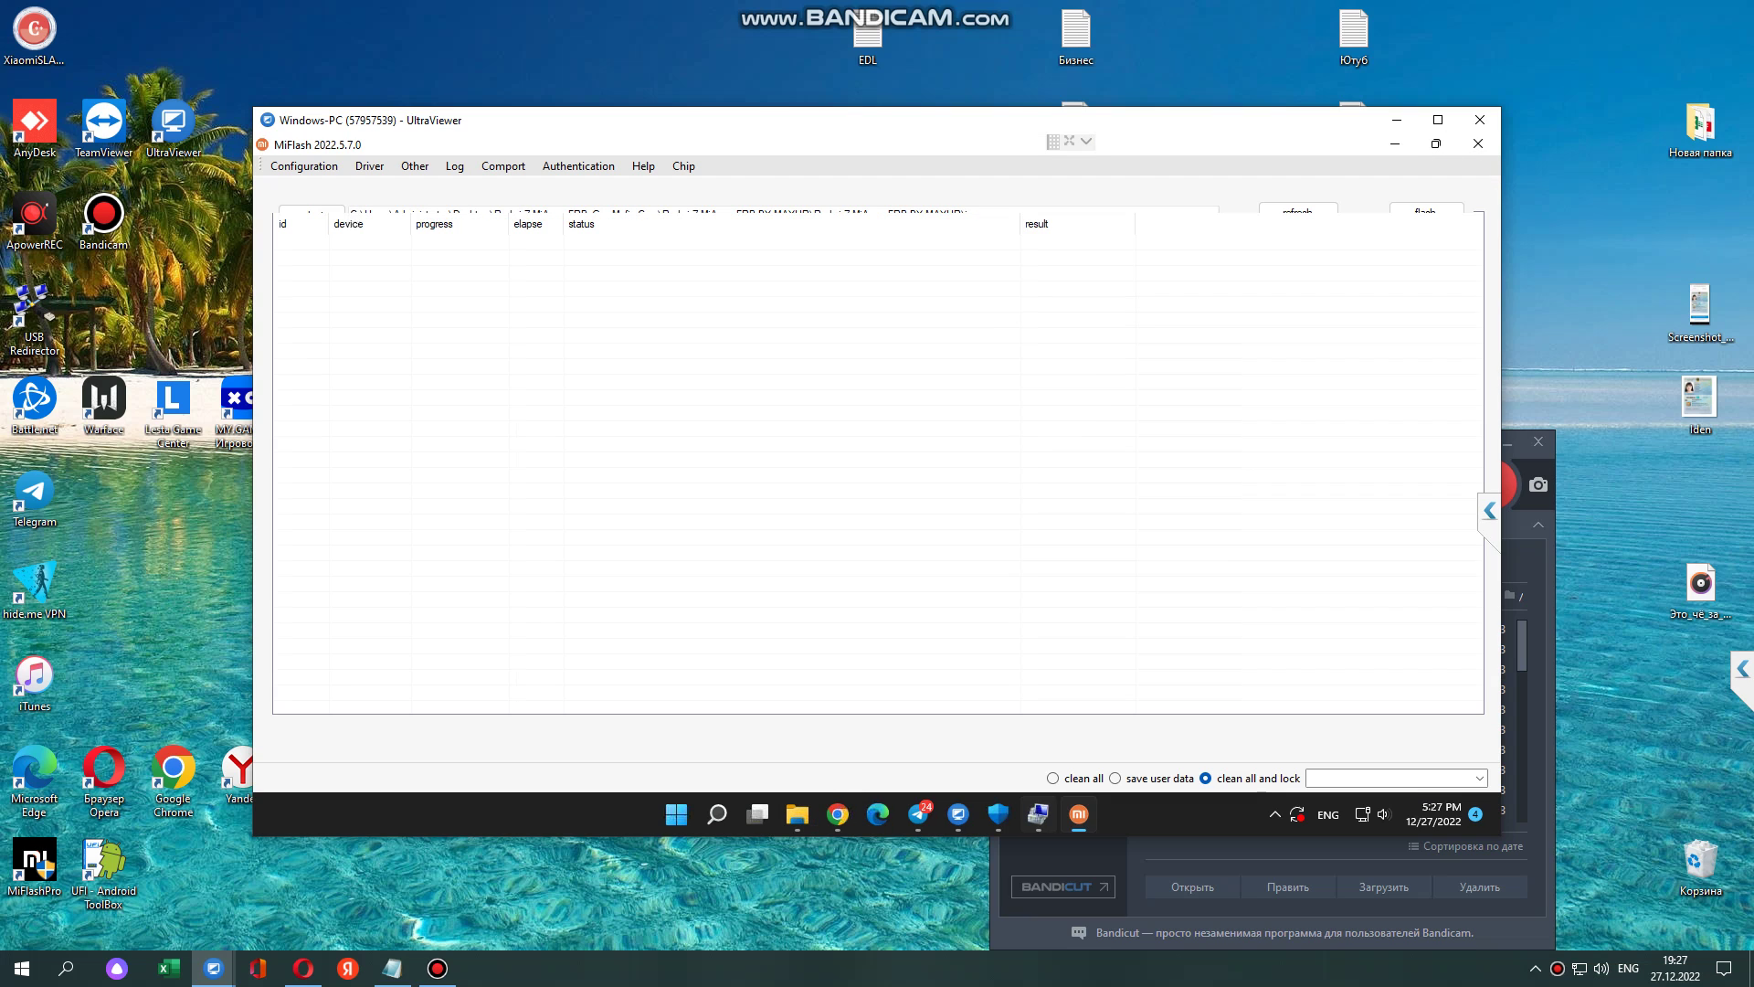
{"action": "left_click", "coordinate": [1052, 778]}
{"action": "left_click", "coordinate": [1436, 143]}
Choose the images folder inside veux_images_V13.0.3.0.SKCCNXM_20221031.0000.00_12.0_cn on drive C as the firmware path and dismiss the resulting message.
{"action": "left_click", "coordinate": [428, 223]}
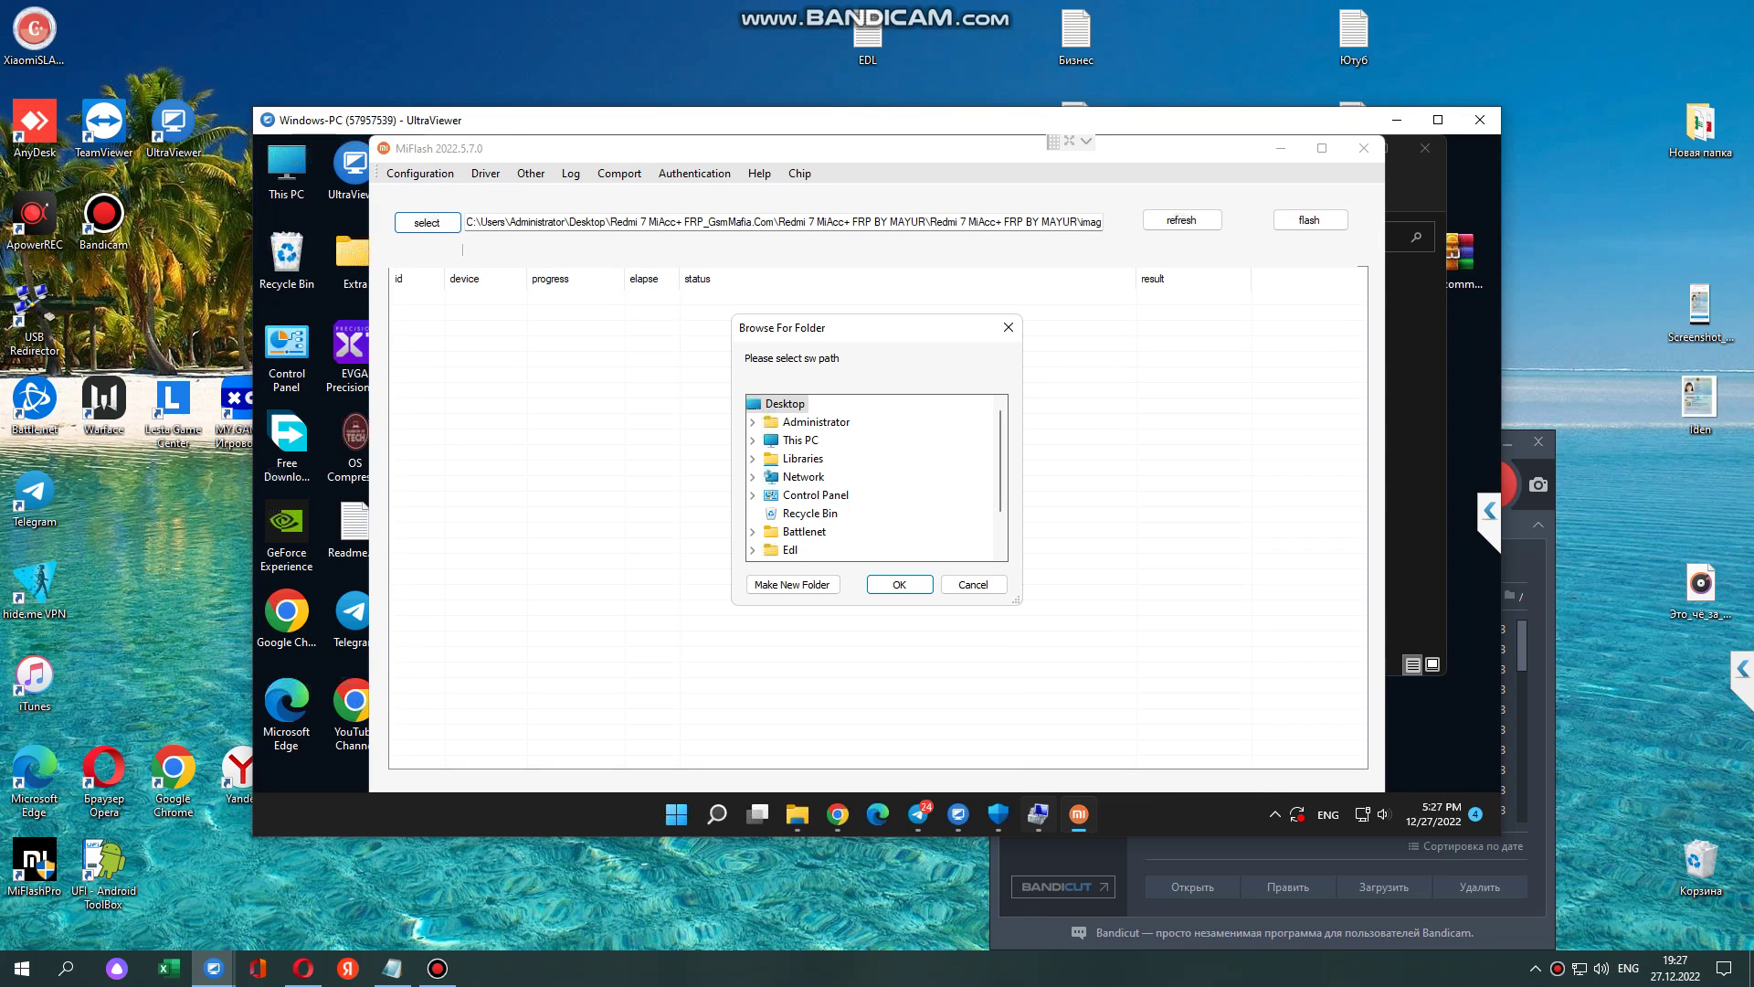
{"action": "double_click", "coordinate": [800, 439]}
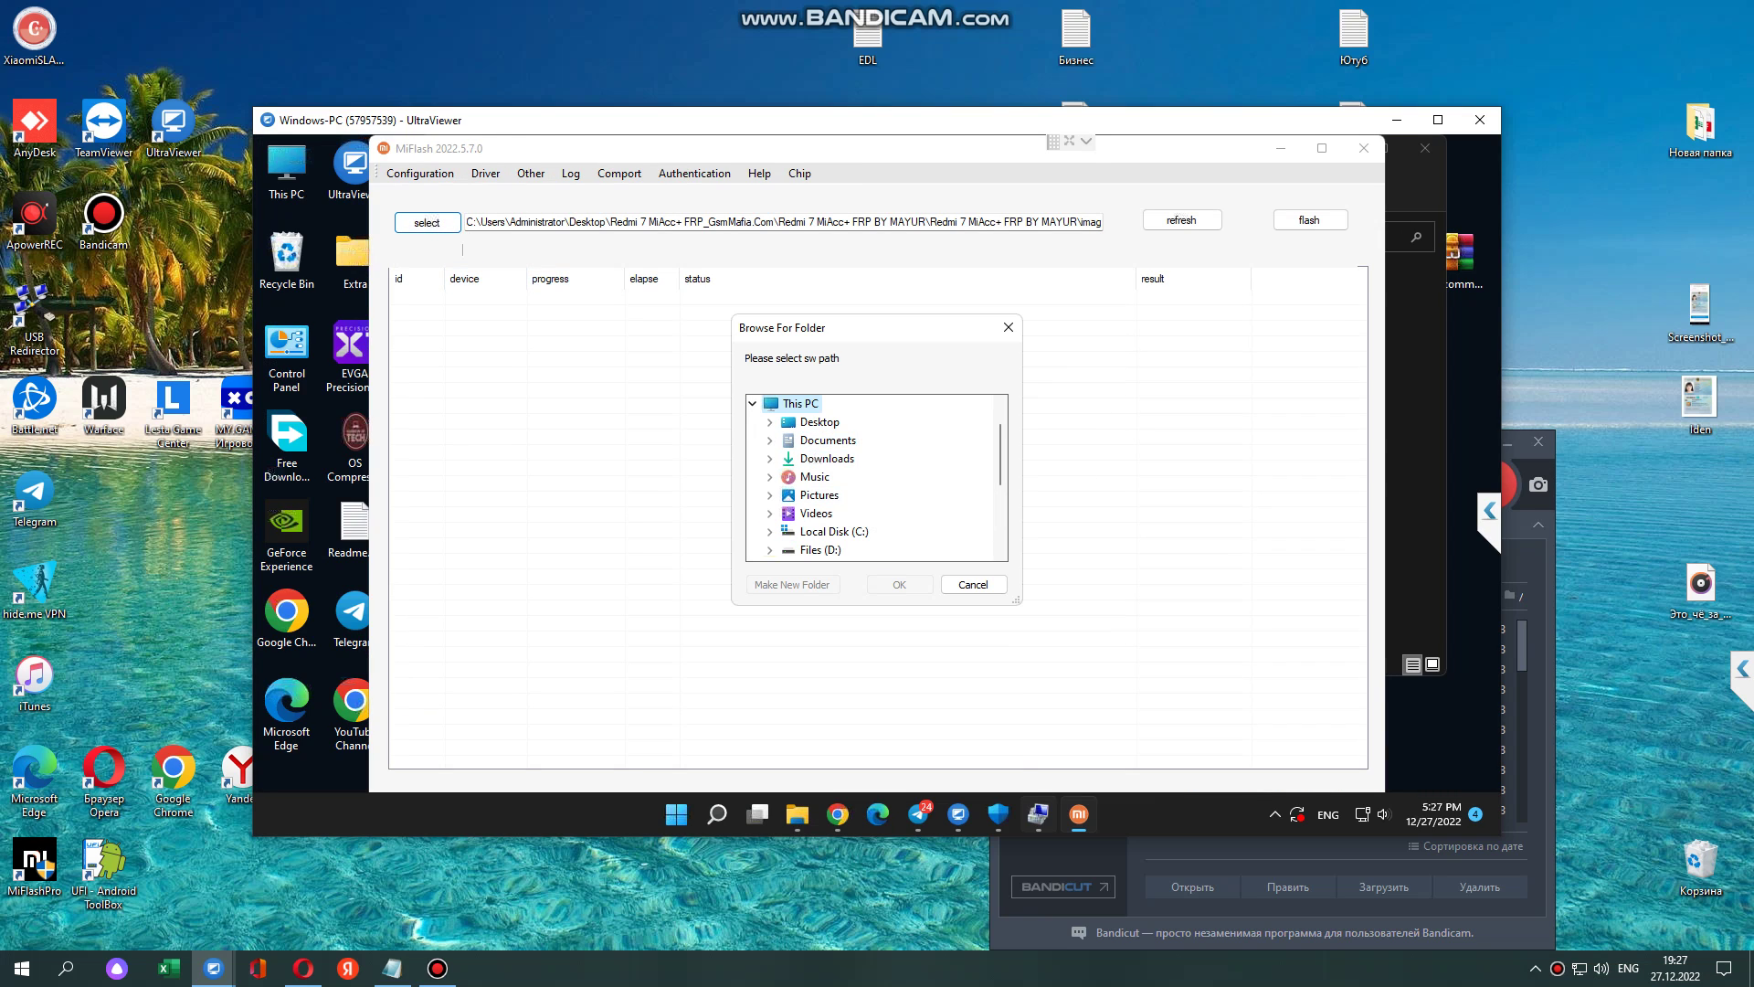
{"action": "double_click", "coordinate": [833, 531]}
{"action": "scroll", "coordinate": [877, 471], "scroll_direction": "down", "scroll_amount": 3}
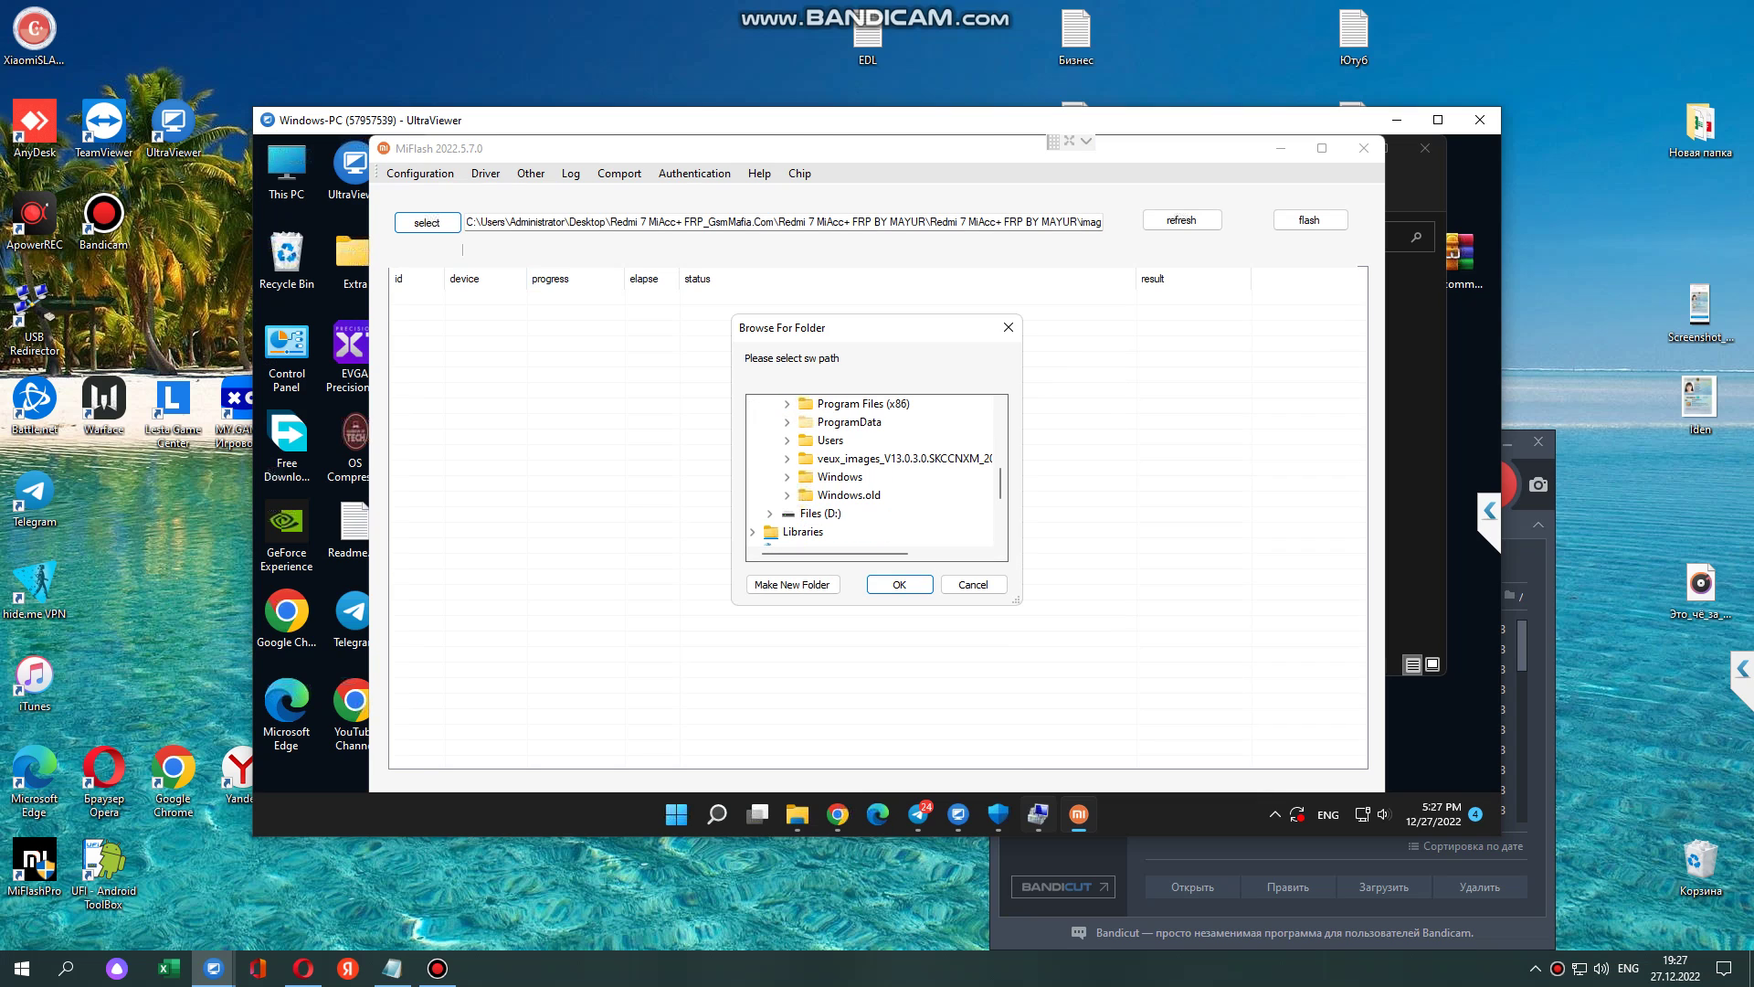
{"action": "double_click", "coordinate": [877, 458]}
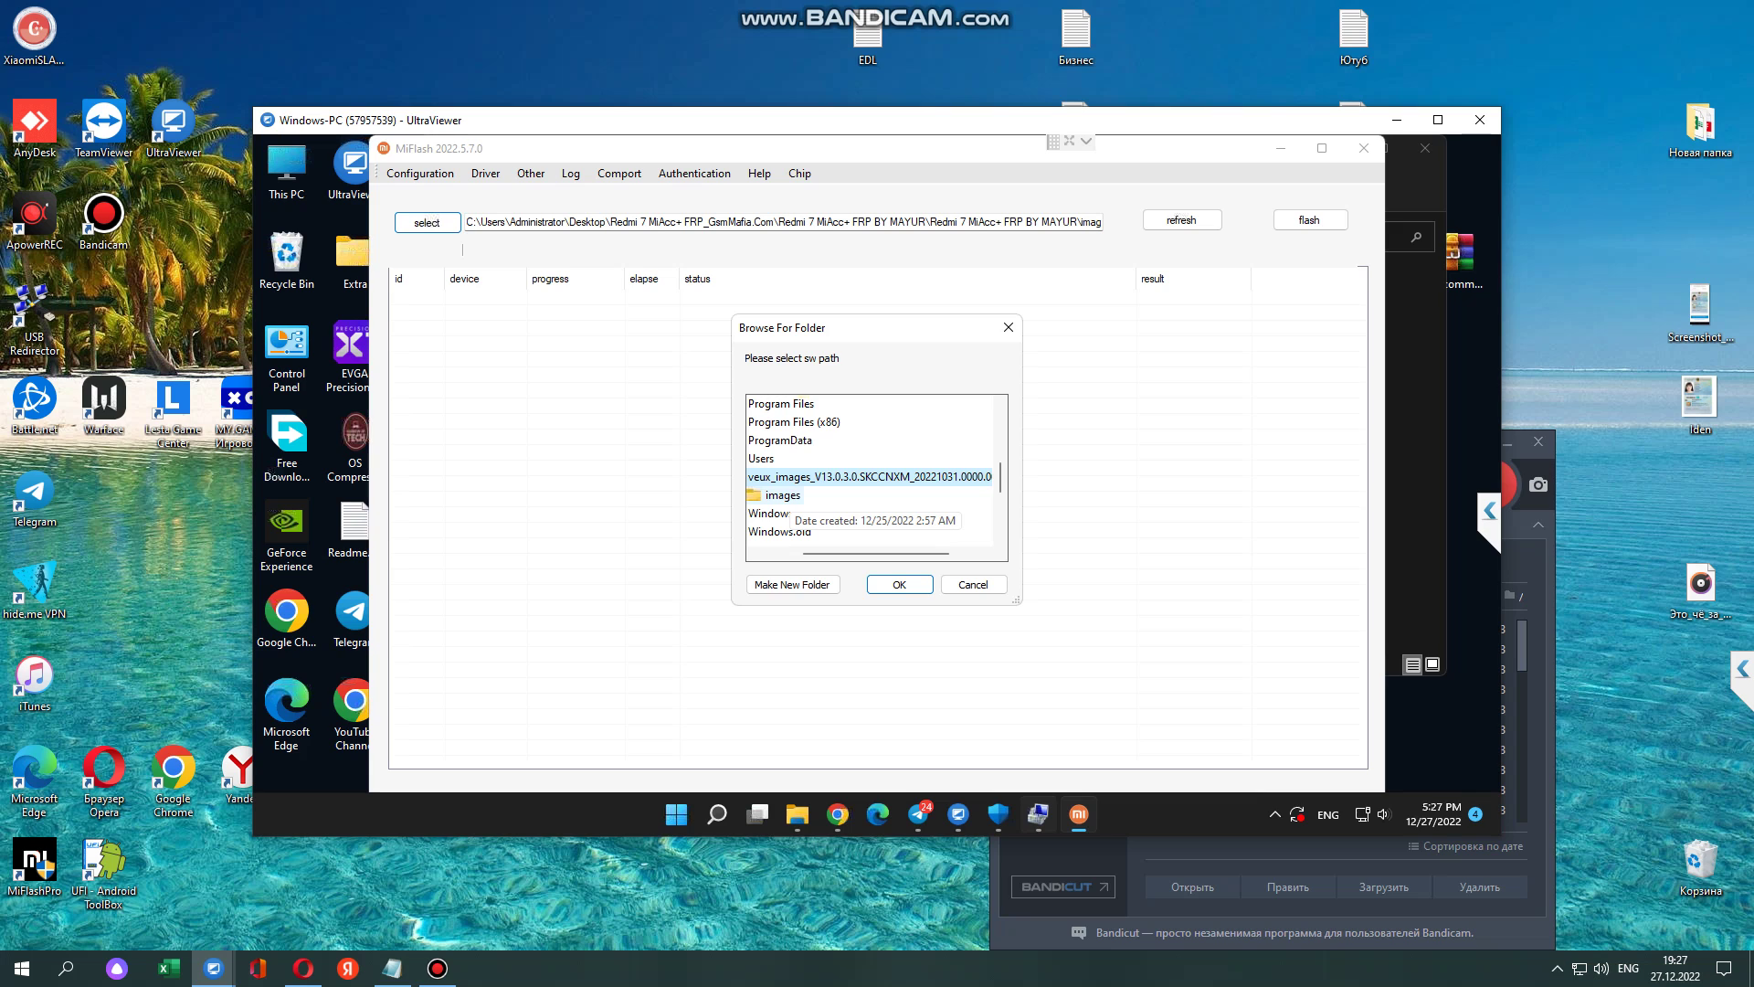
{"action": "left_click", "coordinate": [783, 495]}
{"action": "left_click", "coordinate": [899, 584]}
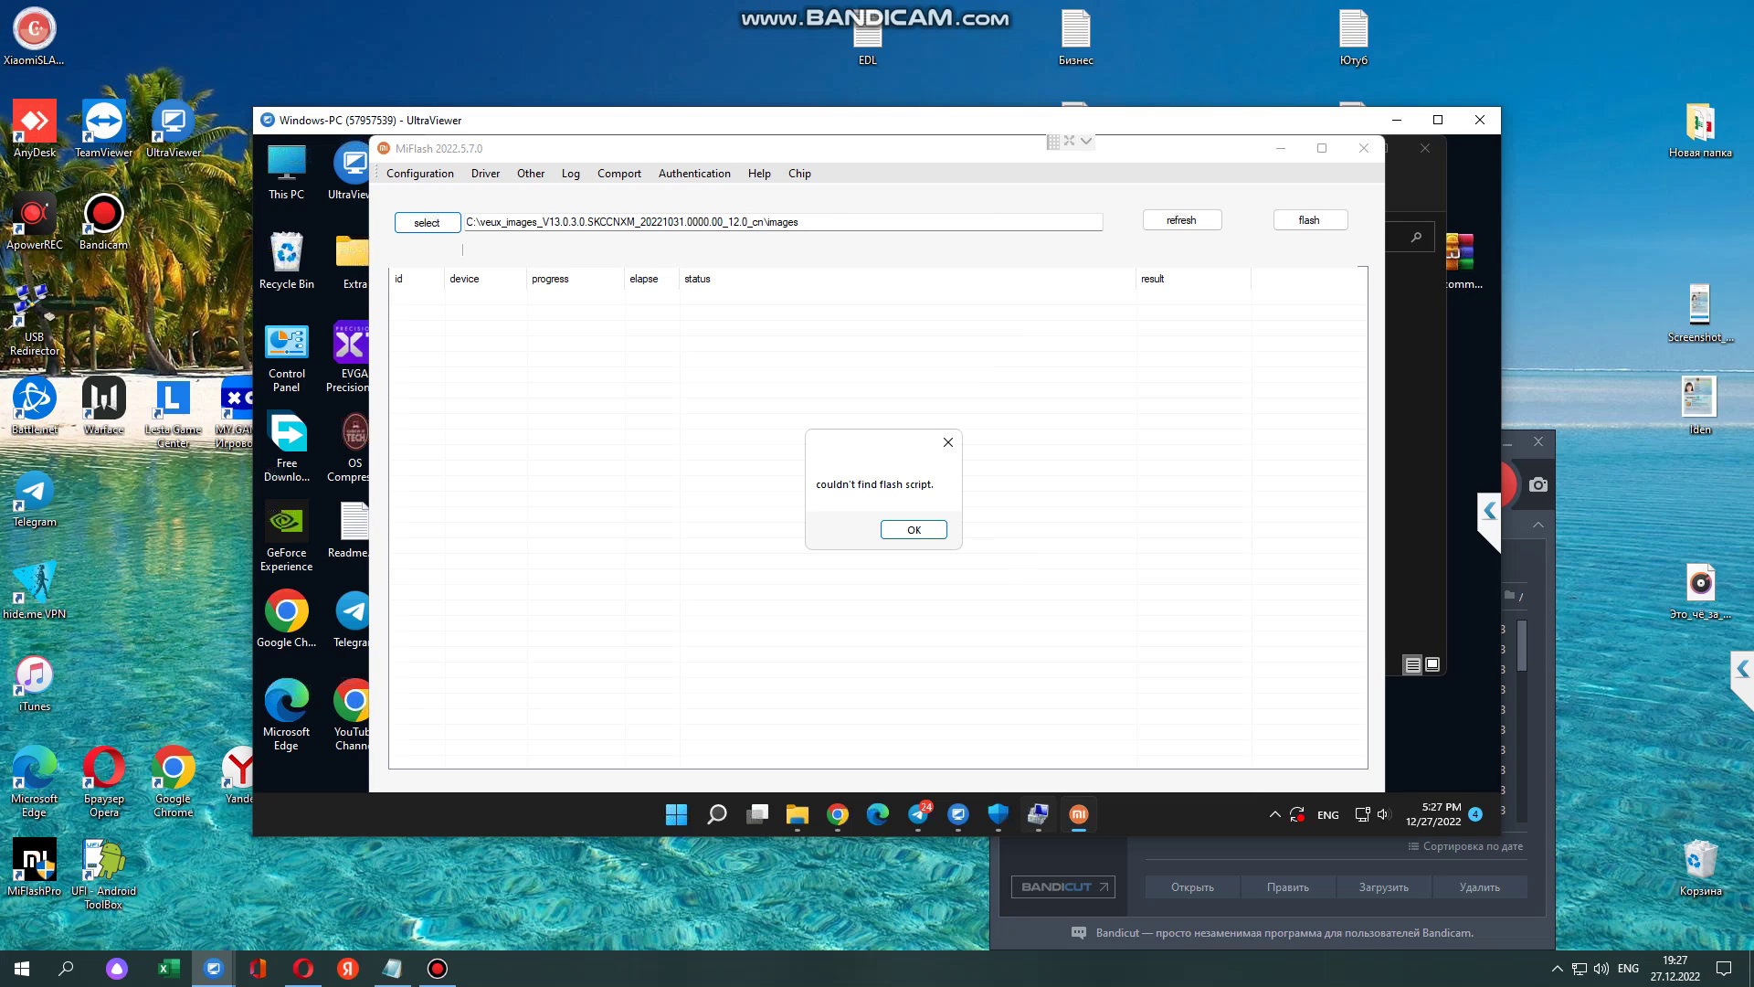
{"action": "left_click", "coordinate": [914, 529]}
Refresh the list of connected devices and check the selected flashing mode.
{"action": "left_click", "coordinate": [1182, 220]}
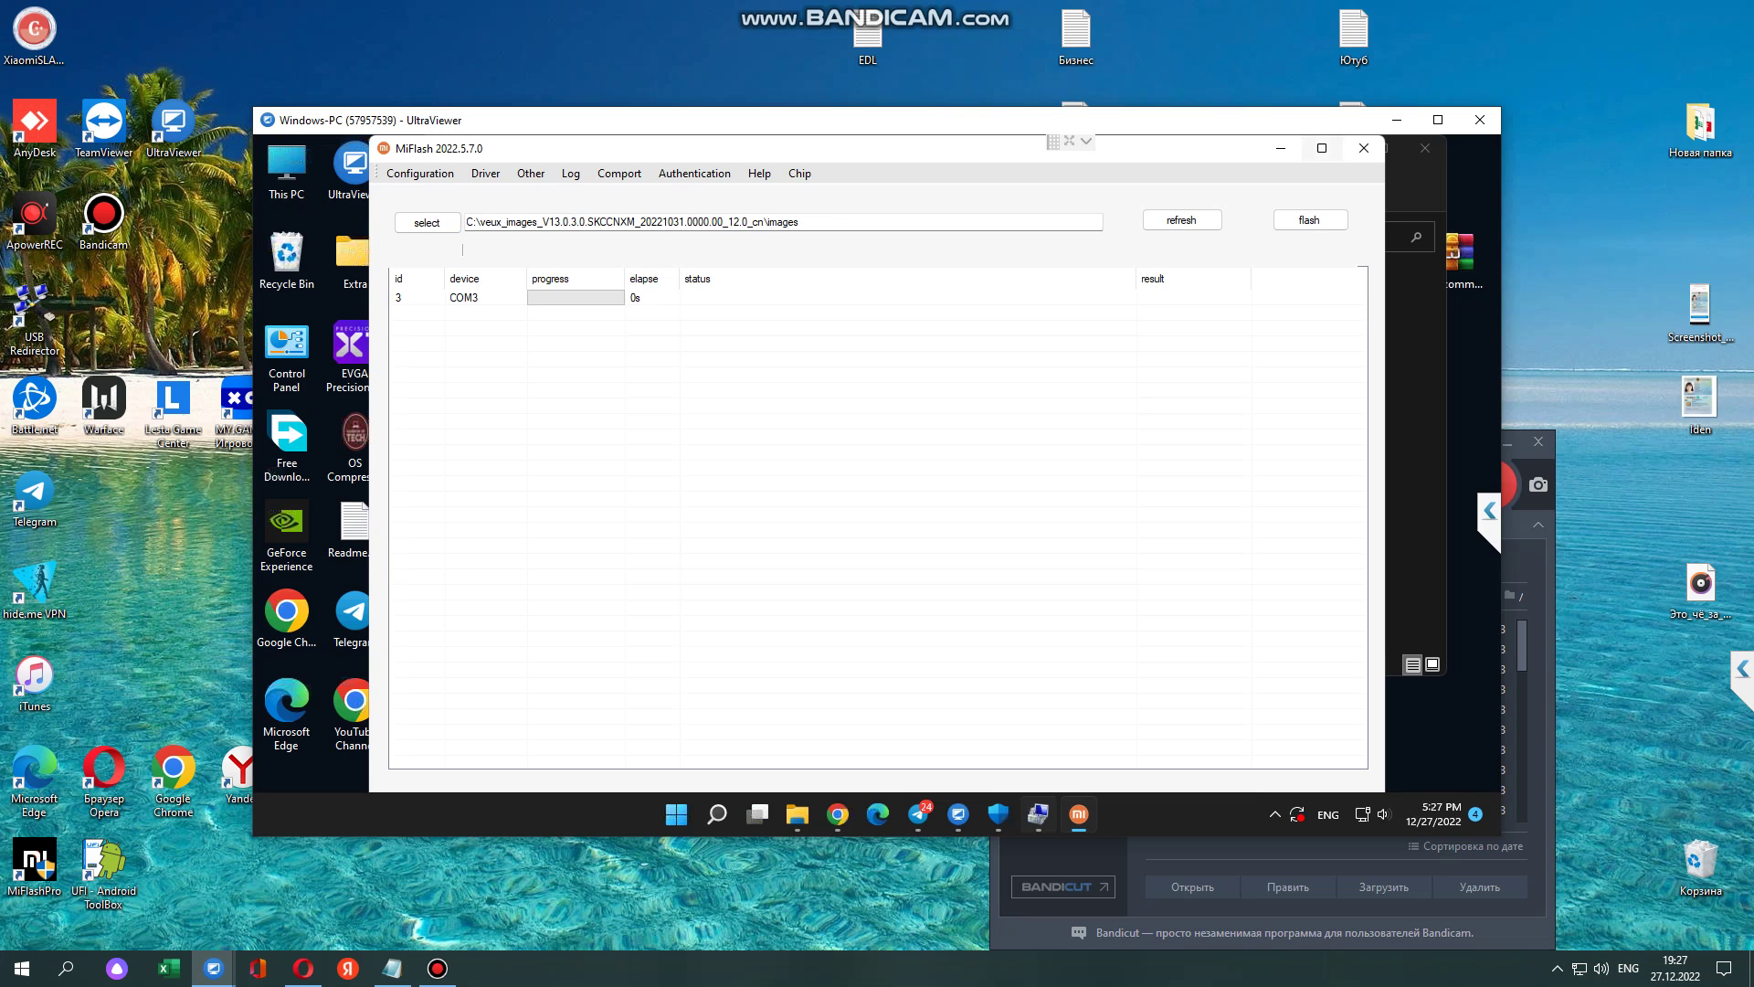
{"action": "left_click", "coordinate": [1322, 148]}
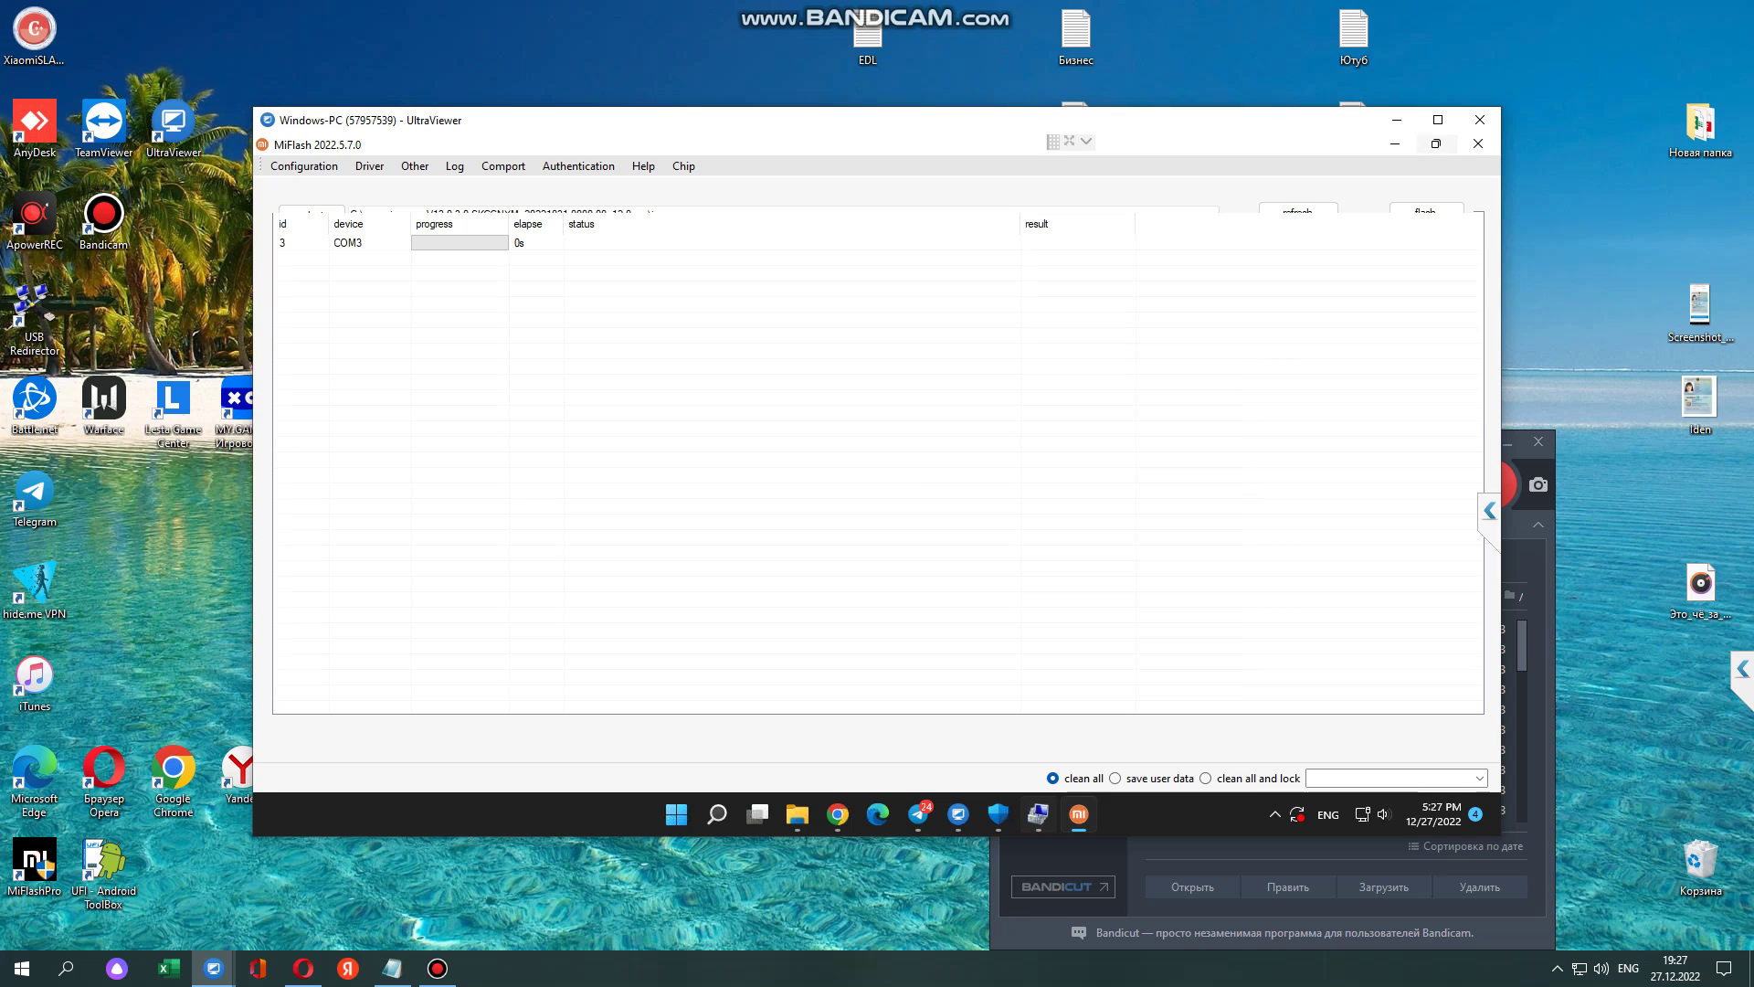
{"action": "left_click", "coordinate": [1436, 144]}
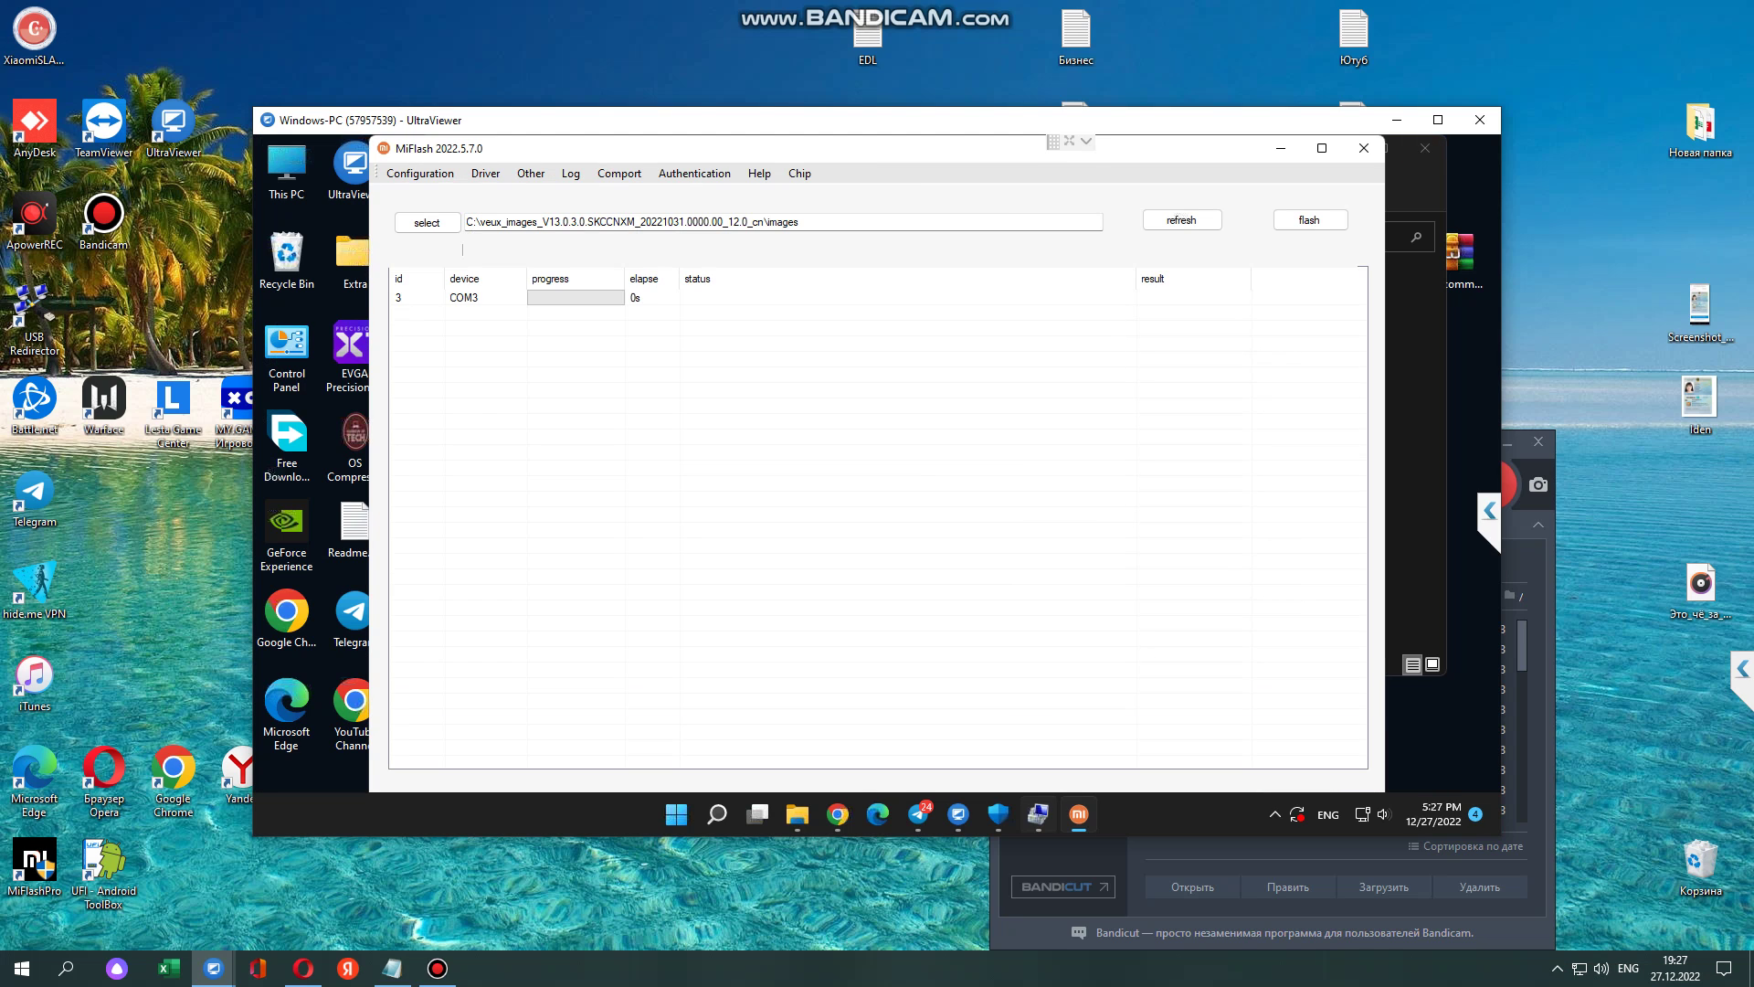
{"action": "left_click", "coordinate": [1528, 549]}
{"action": "left_click", "coordinate": [1445, 484]}
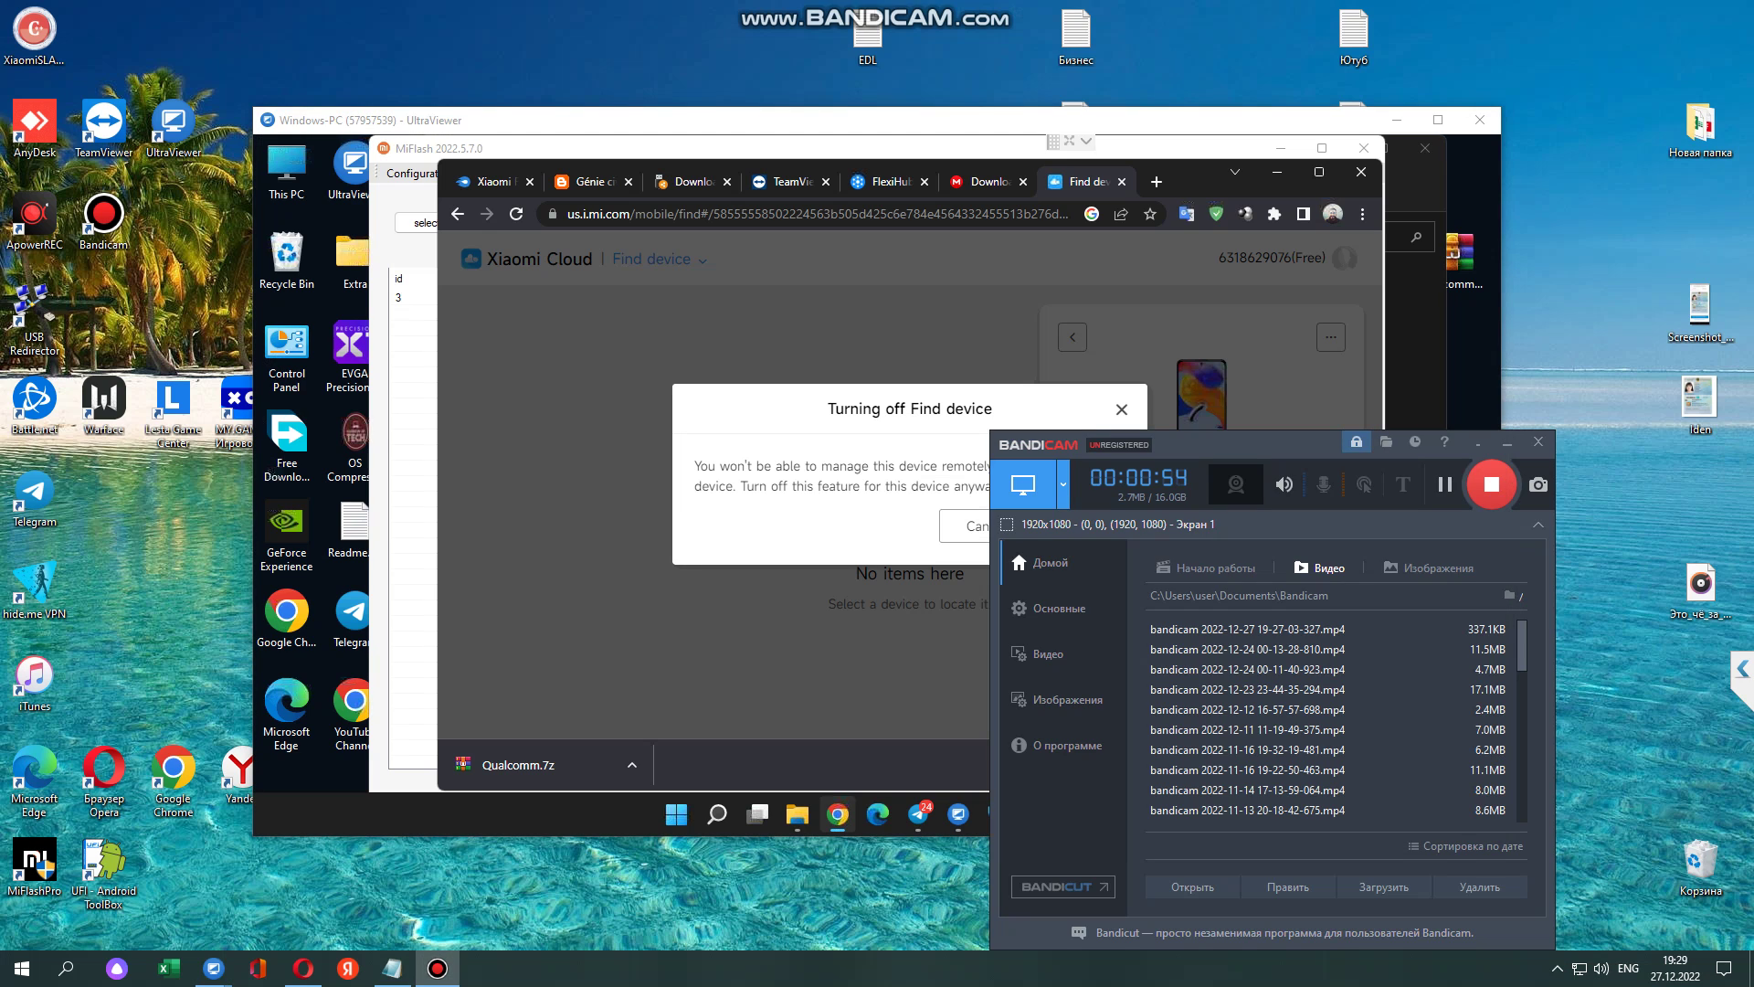
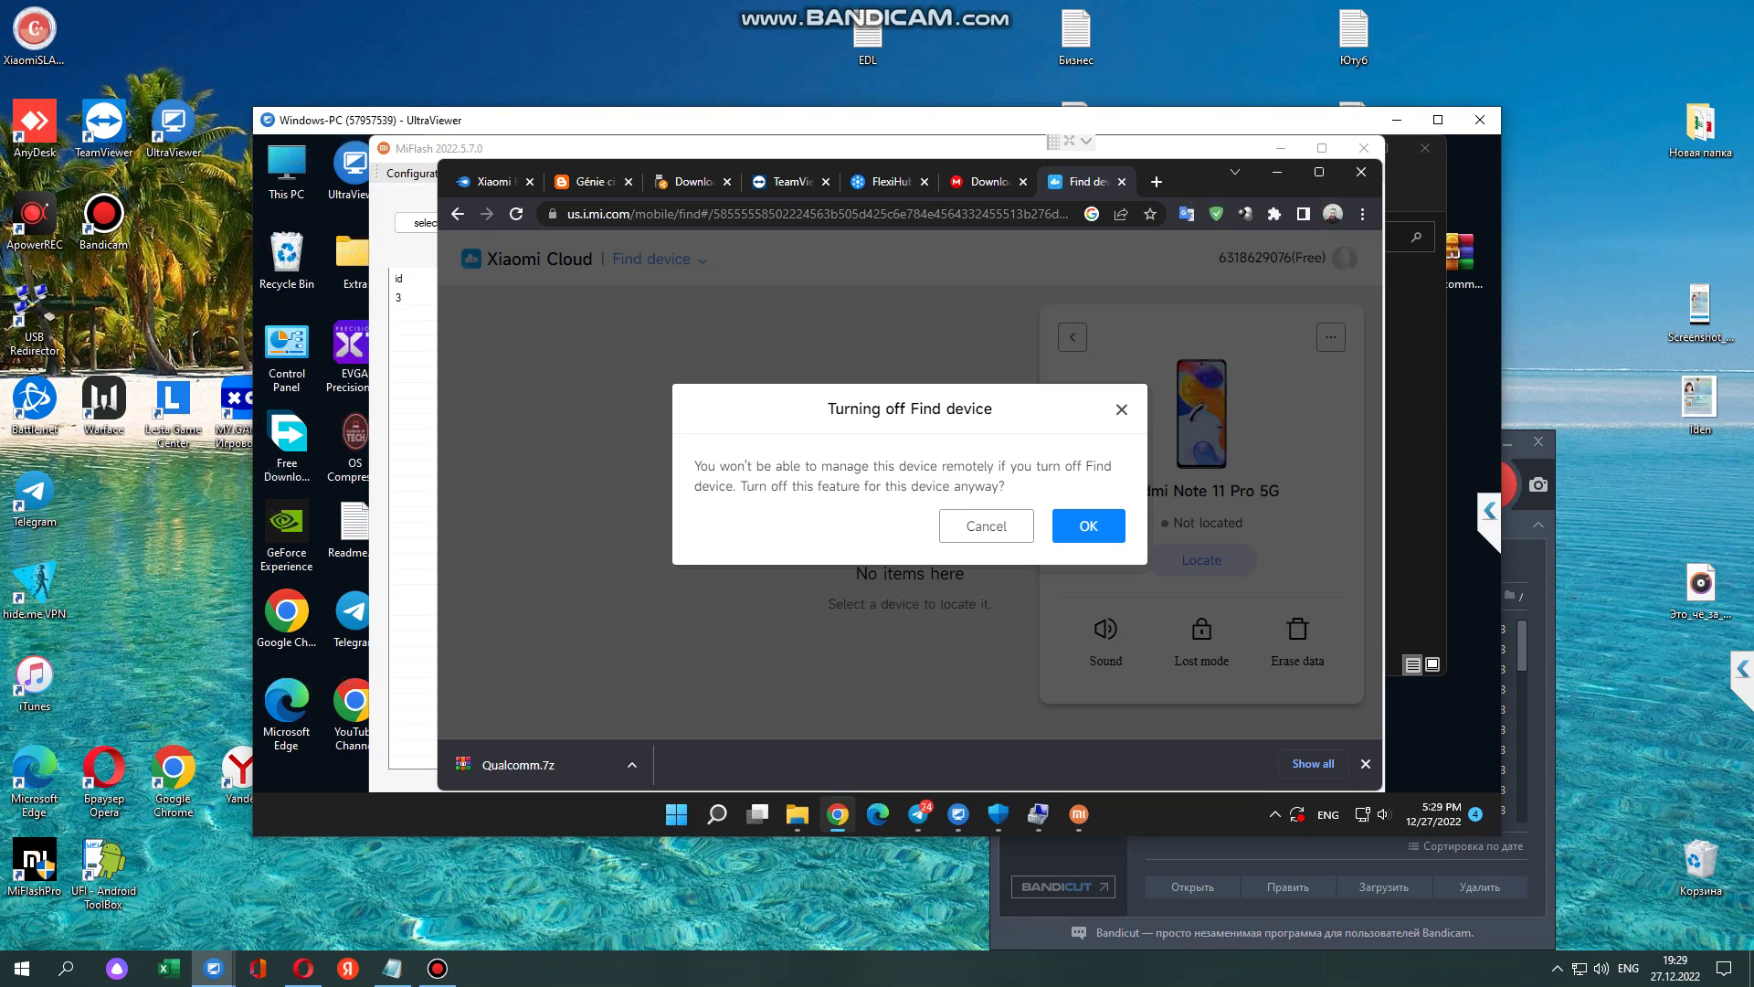
{"action": "left_click", "coordinate": [437, 967]}
{"action": "key", "text": "alt+Tab"}
Confirm turning off Find device for the Note 11 Pro 5G in Xiaomi Cloud, then return to MiFlash and maximize the remote session window.
{"action": "left_click", "coordinate": [1088, 526]}
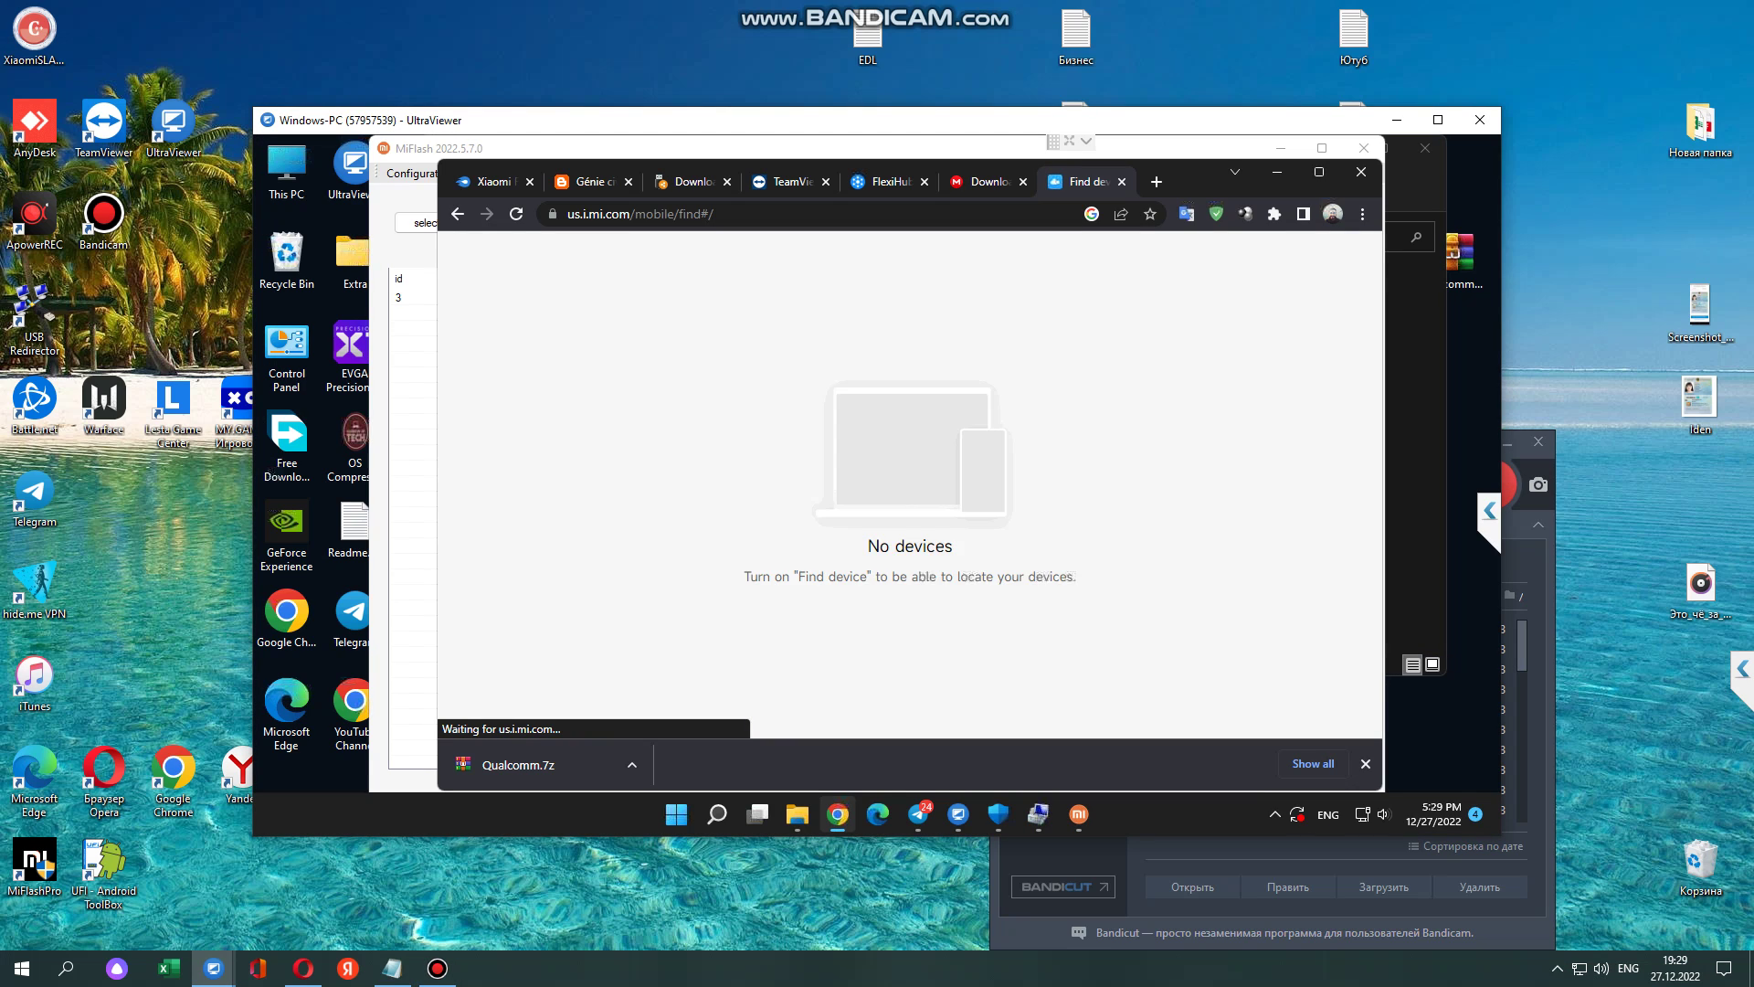
{"action": "left_click", "coordinate": [1276, 172]}
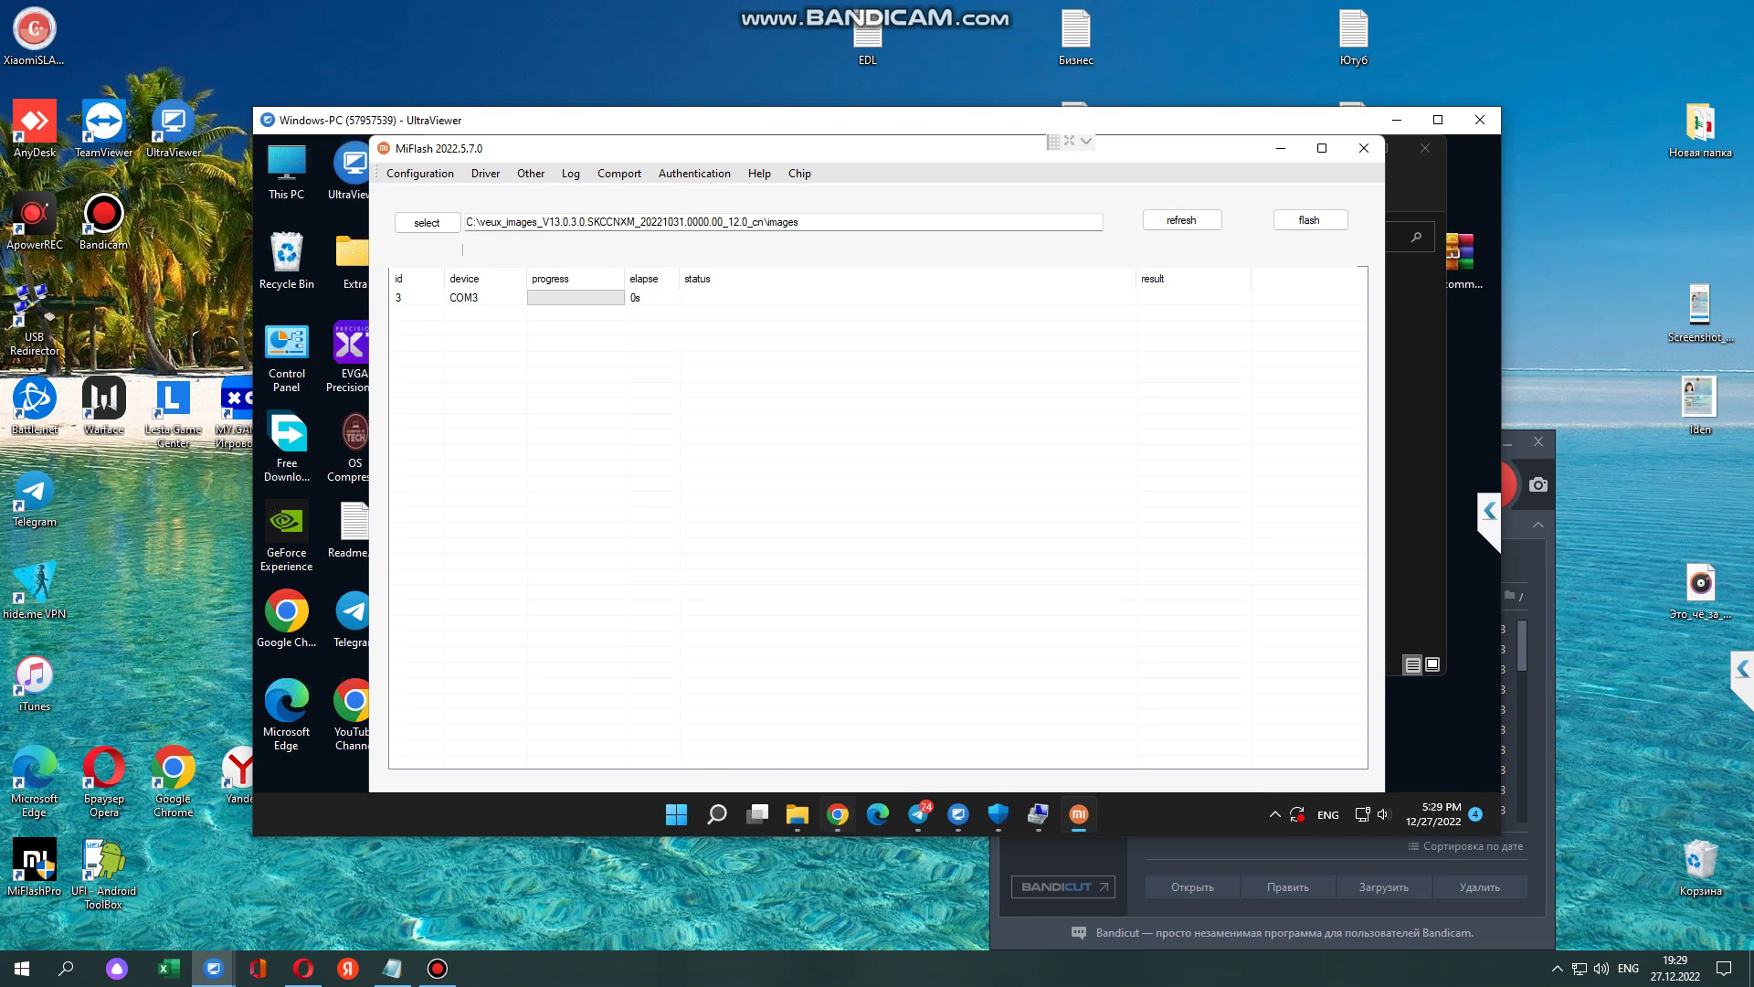
{"action": "left_click", "coordinate": [1438, 120]}
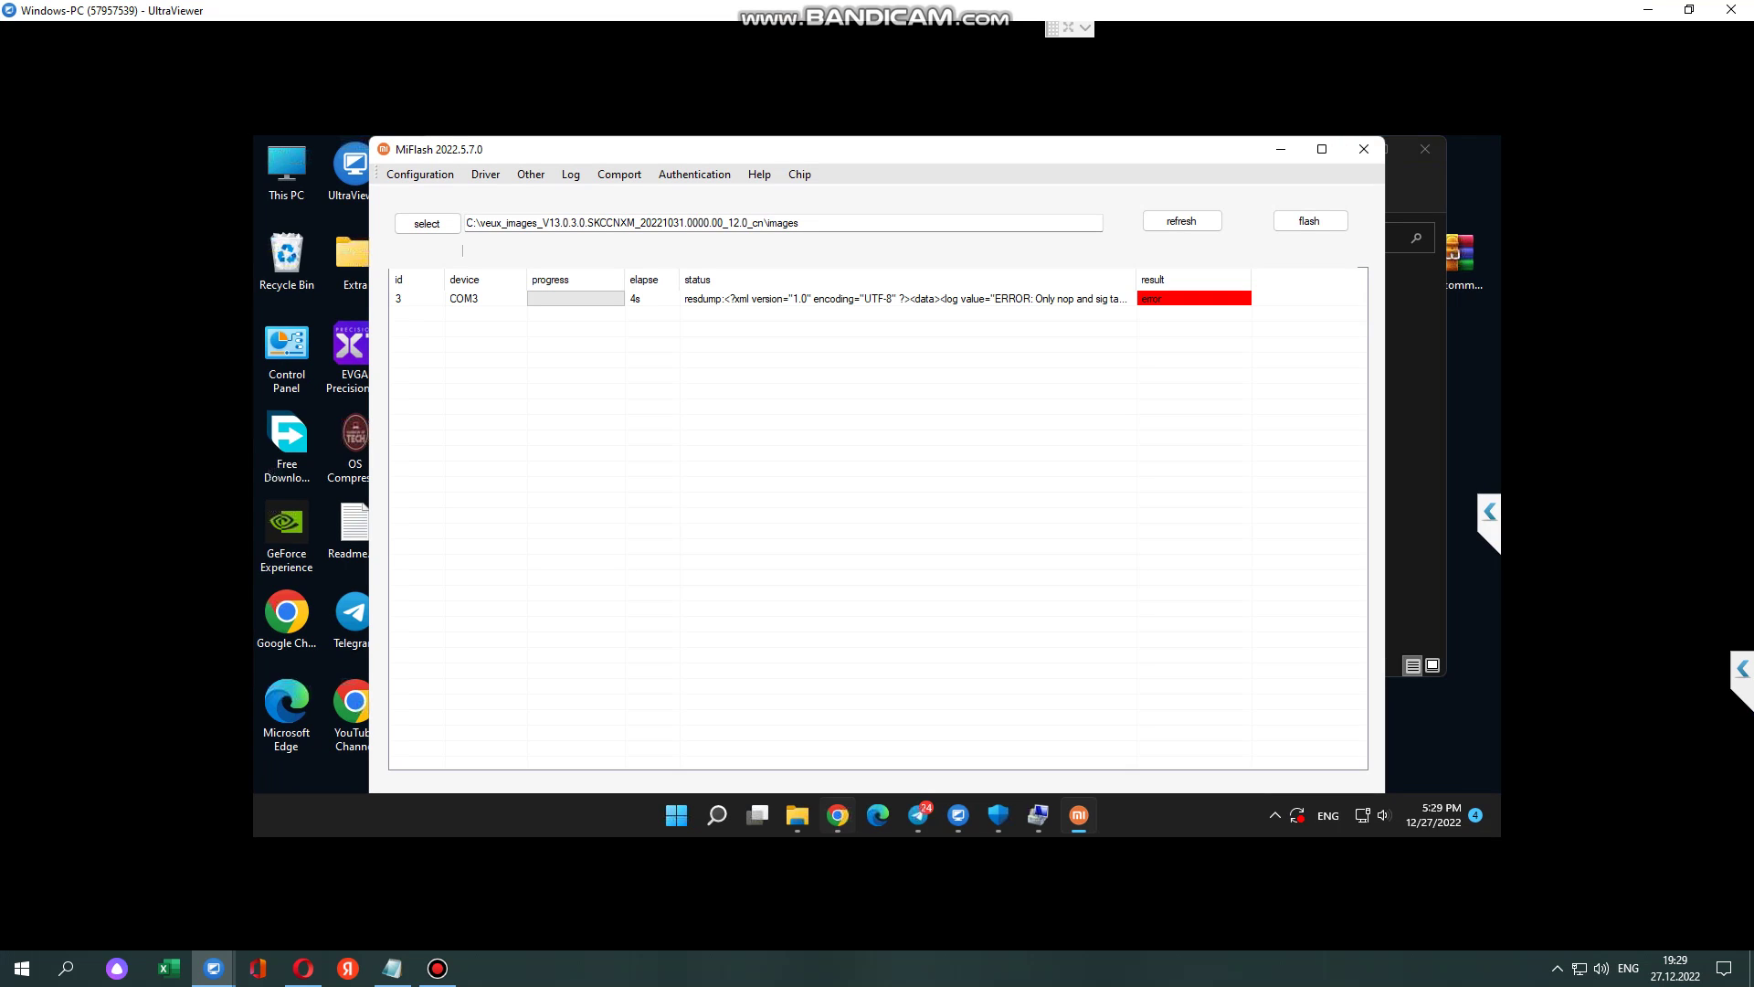
{"action": "left_click", "coordinate": [438, 967]}
{"action": "left_click_drag", "start_coordinate": [1305, 439], "coordinate": [1093, 657]}
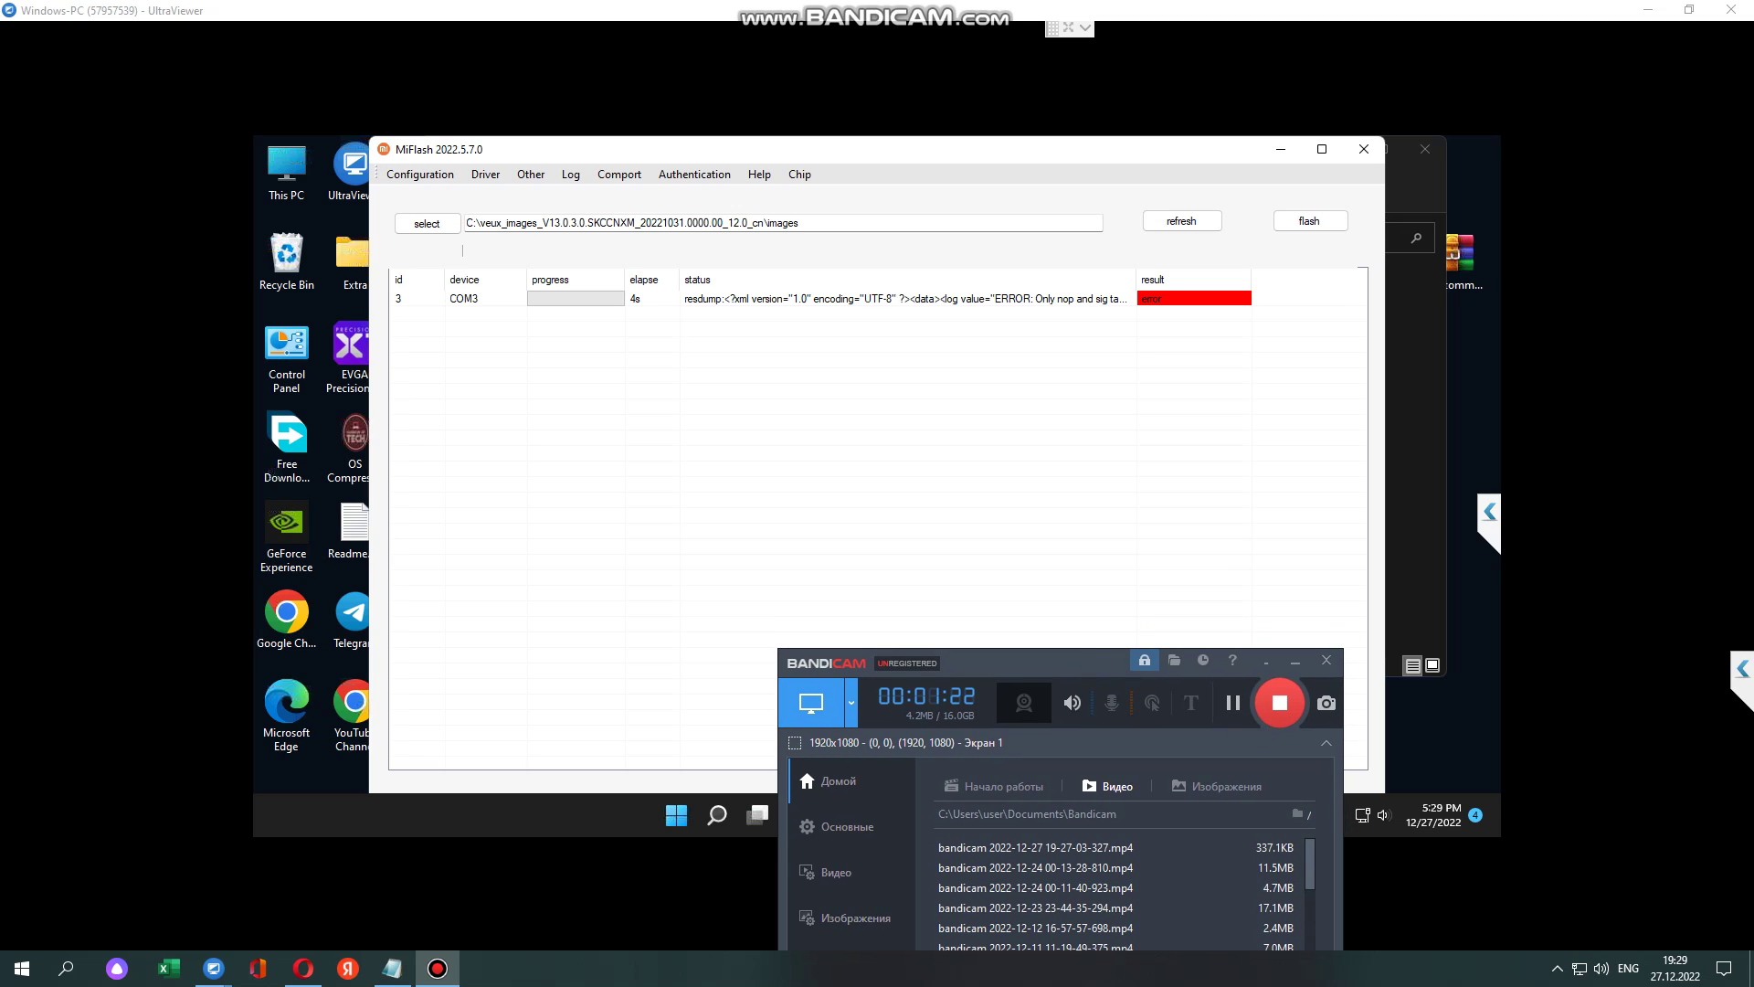
{"action": "left_click_drag", "start_coordinate": [1096, 668], "coordinate": [1286, 772]}
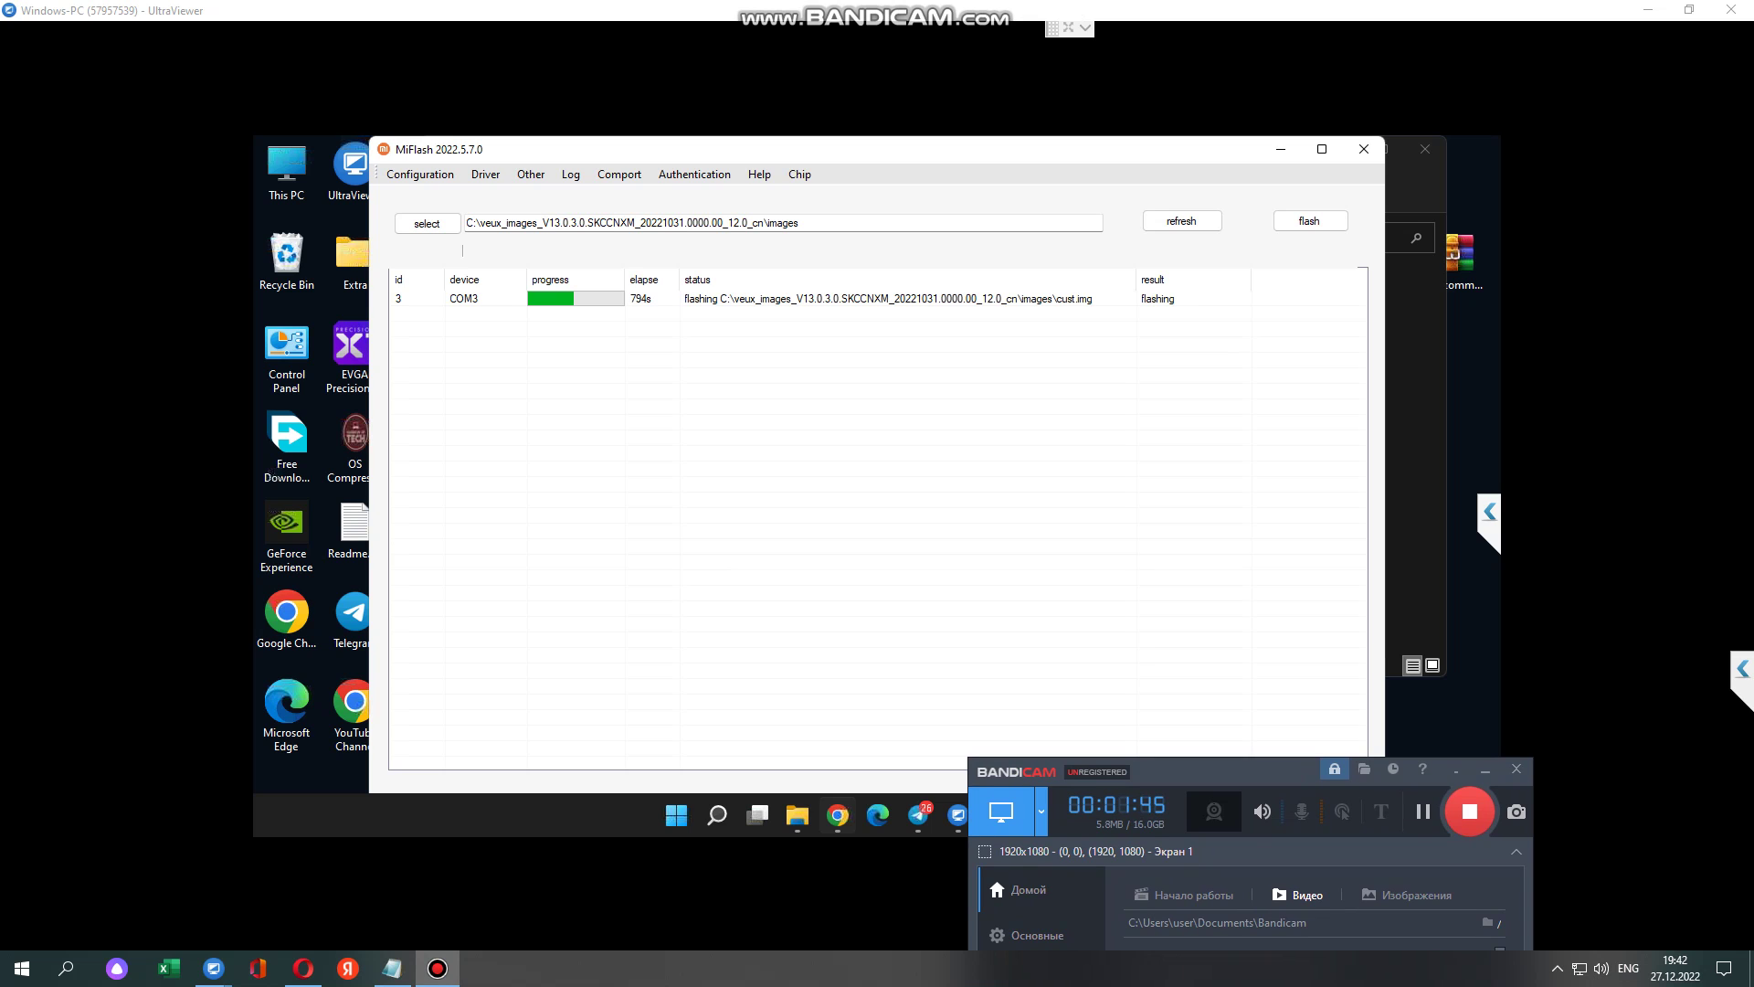
Open the local computer's clock and calendar to check the time during flashing.
{"action": "left_click", "coordinate": [1675, 968]}
{"action": "left_click", "coordinate": [1675, 968]}
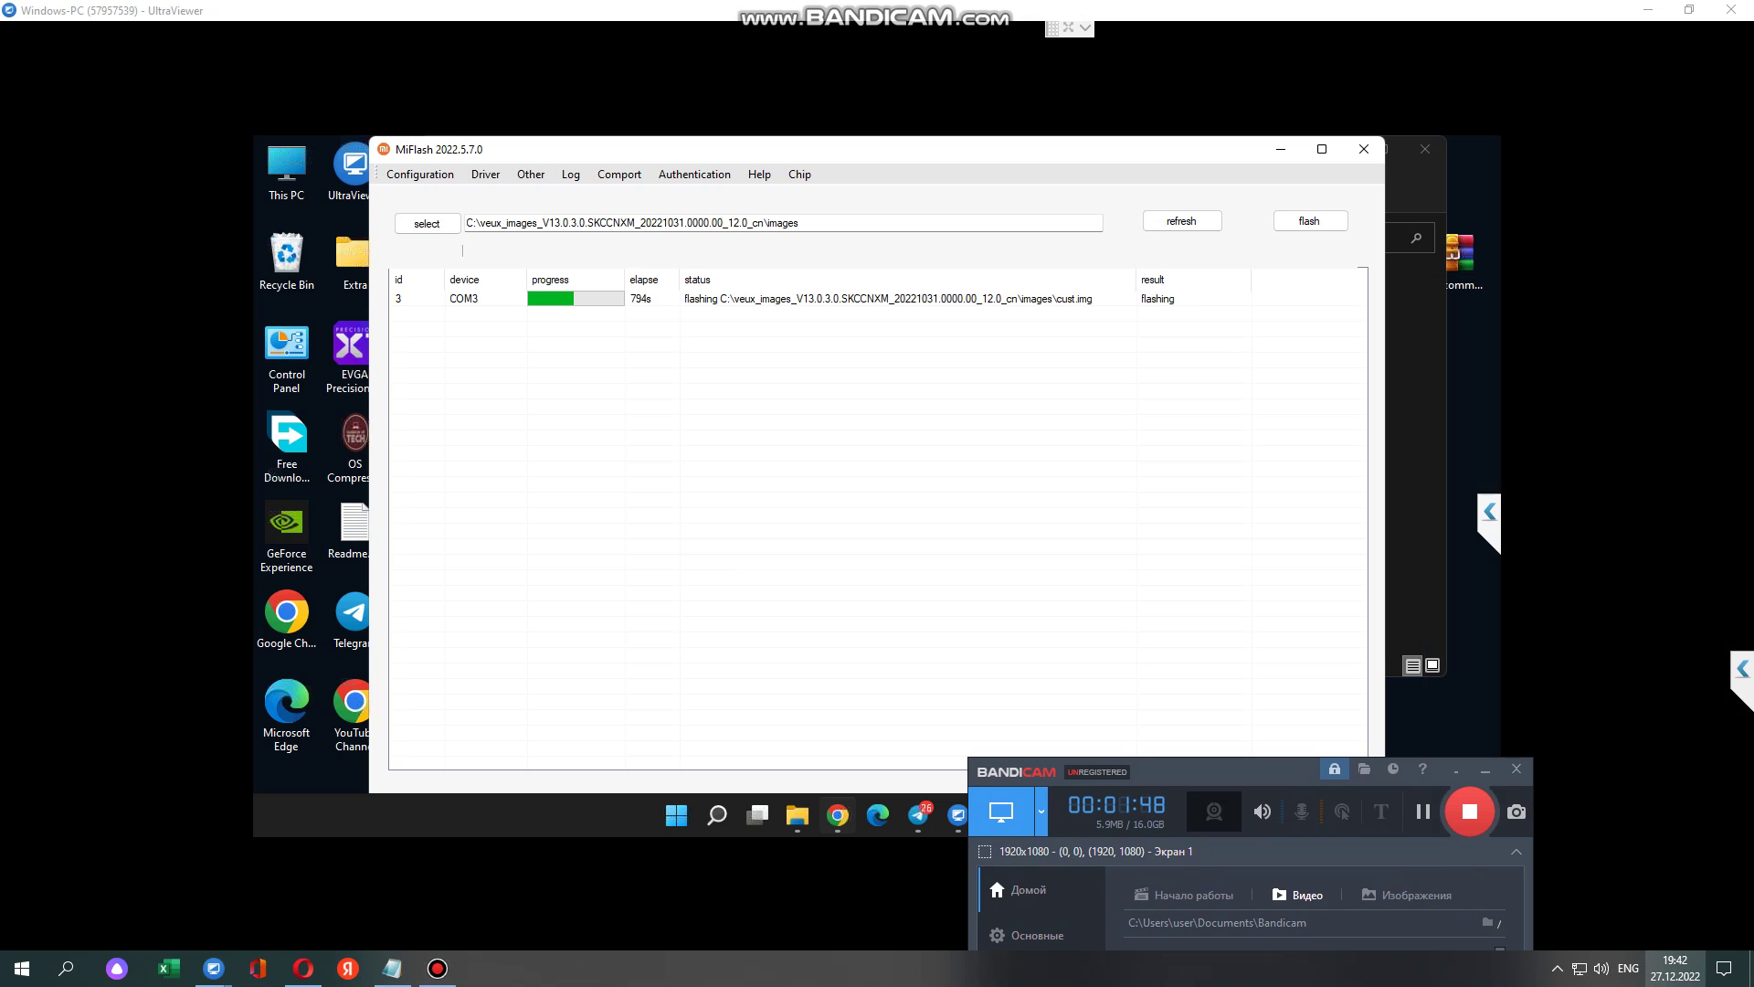
{"action": "left_click", "coordinate": [1674, 968]}
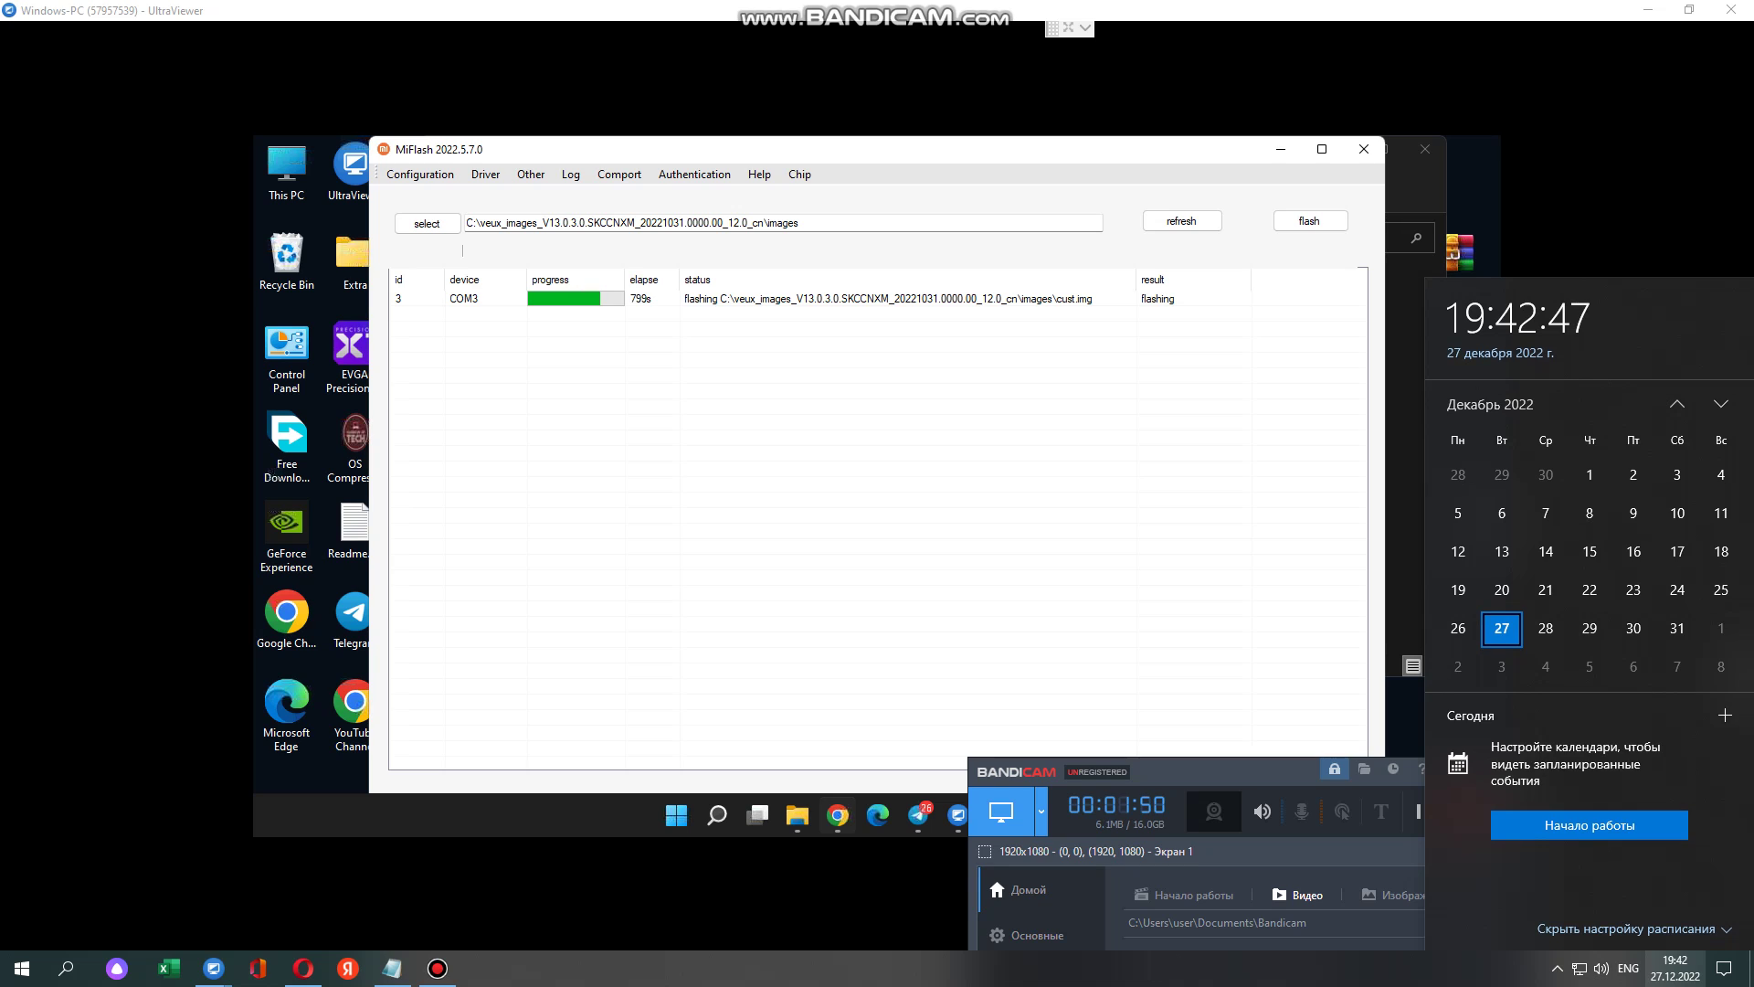